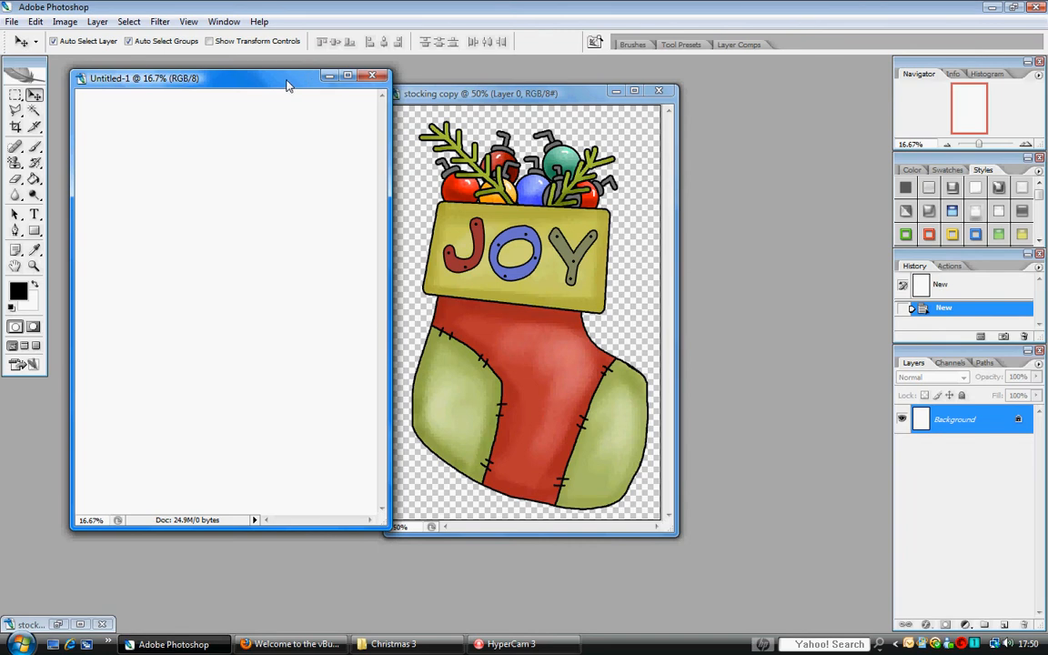
Step: Arrange the two document windows side by side and copy the whole JOY stocking onto the upper-left area of the blank page
{"action": "left_click_drag", "start_coordinate": [286, 84], "coordinate": [274, 85]}
{"action": "left_click_drag", "start_coordinate": [418, 97], "coordinate": [482, 86]}
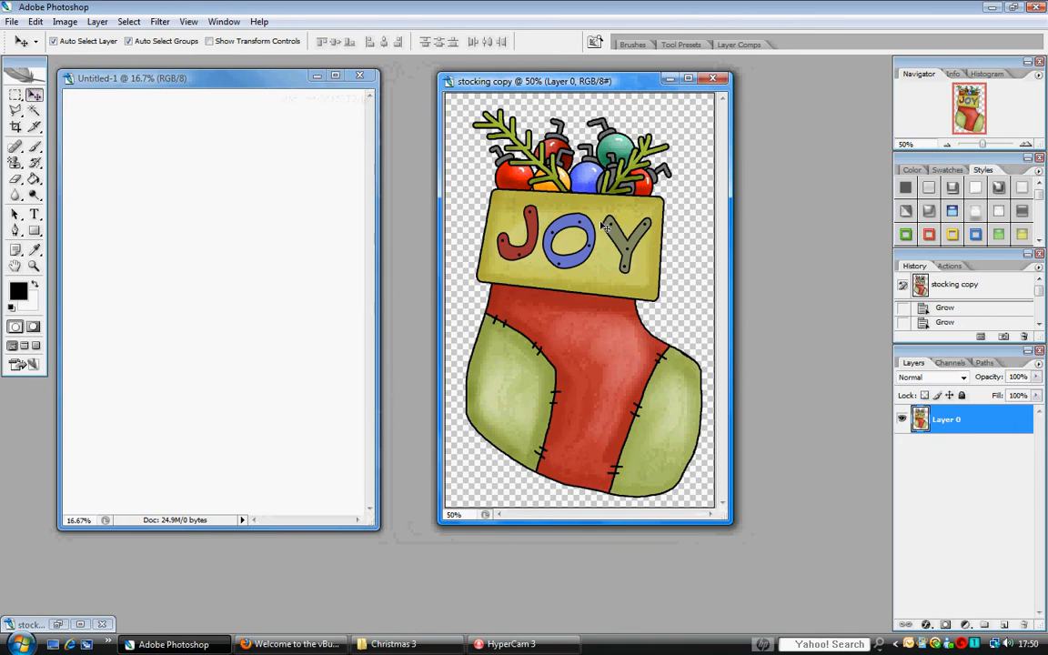
{"action": "left_click_drag", "start_coordinate": [556, 232], "coordinate": [135, 196]}
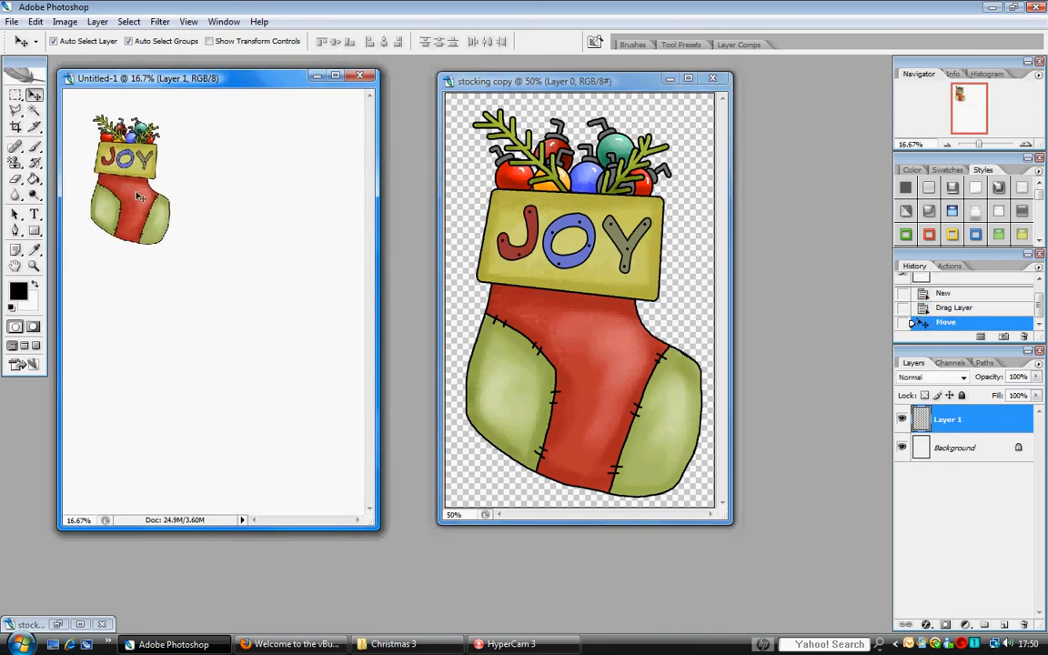
Step: Delete the red body of the stocking copy using a Magic Wand selection expanded with Grow, and deselect
{"action": "left_click", "coordinate": [34, 110]}
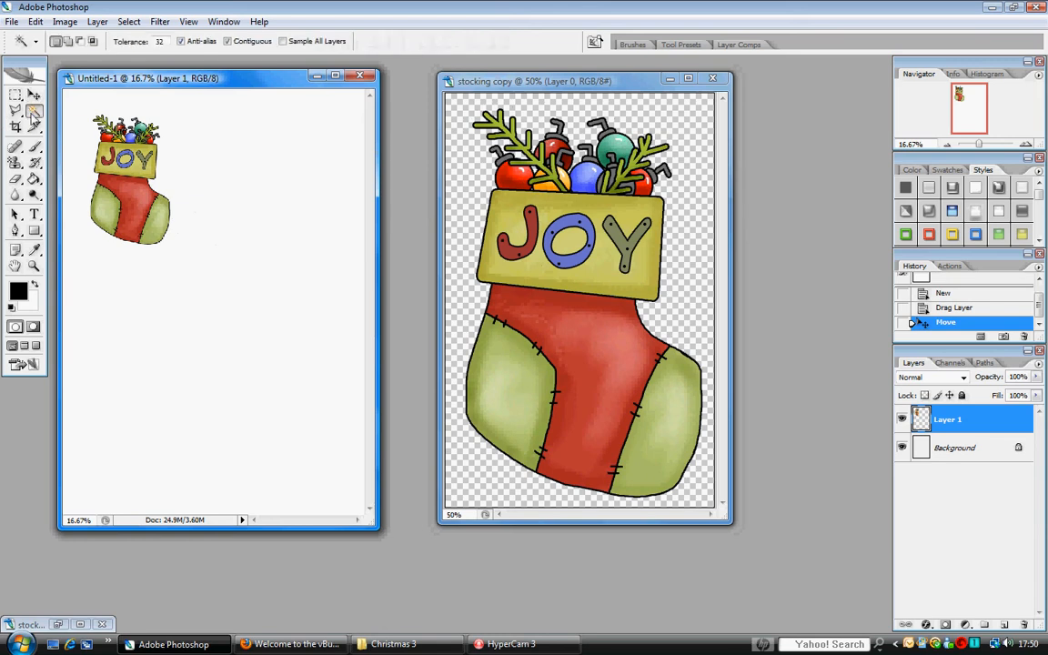
{"action": "left_click", "coordinate": [603, 349]}
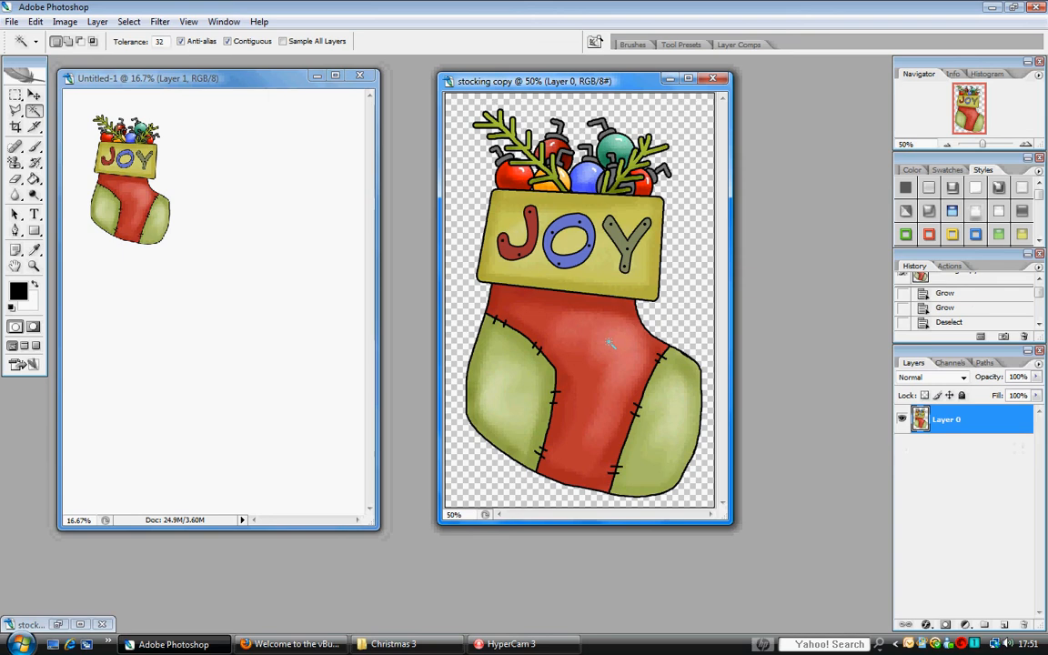
{"action": "left_click", "coordinate": [601, 349]}
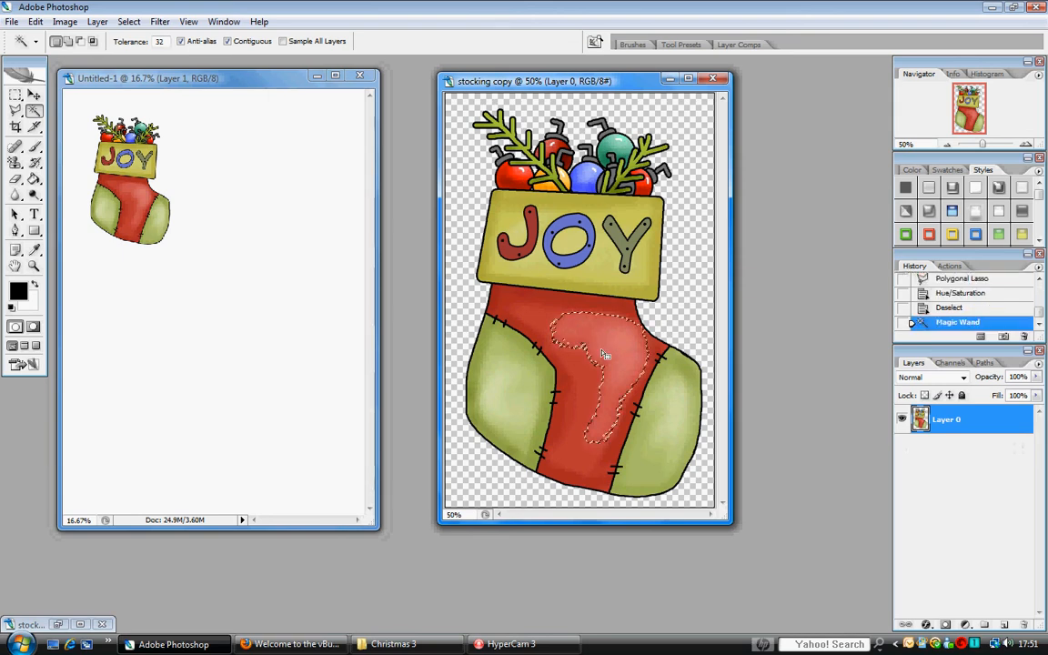
{"action": "left_click", "coordinate": [556, 313], "text": "shift"}
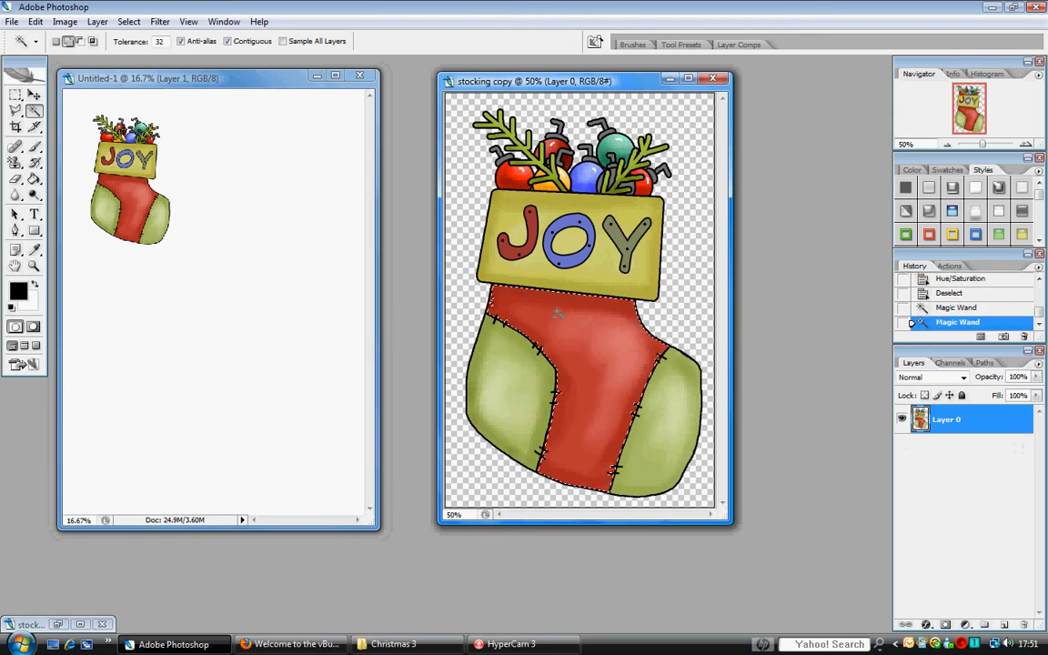
{"action": "right_click", "coordinate": [577, 315]}
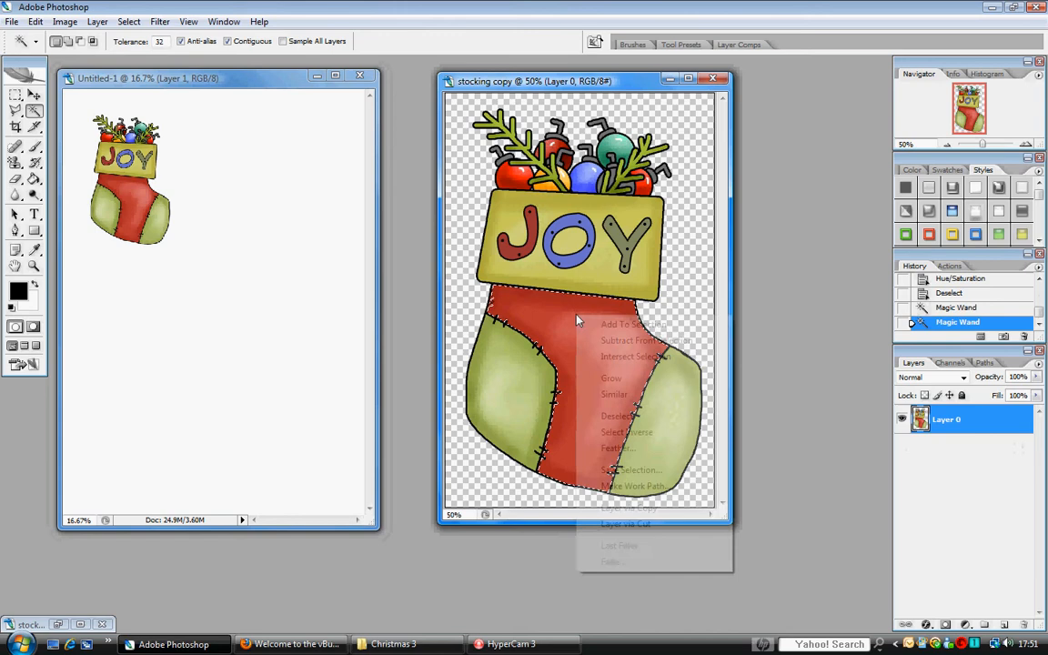
{"action": "left_click", "coordinate": [613, 379]}
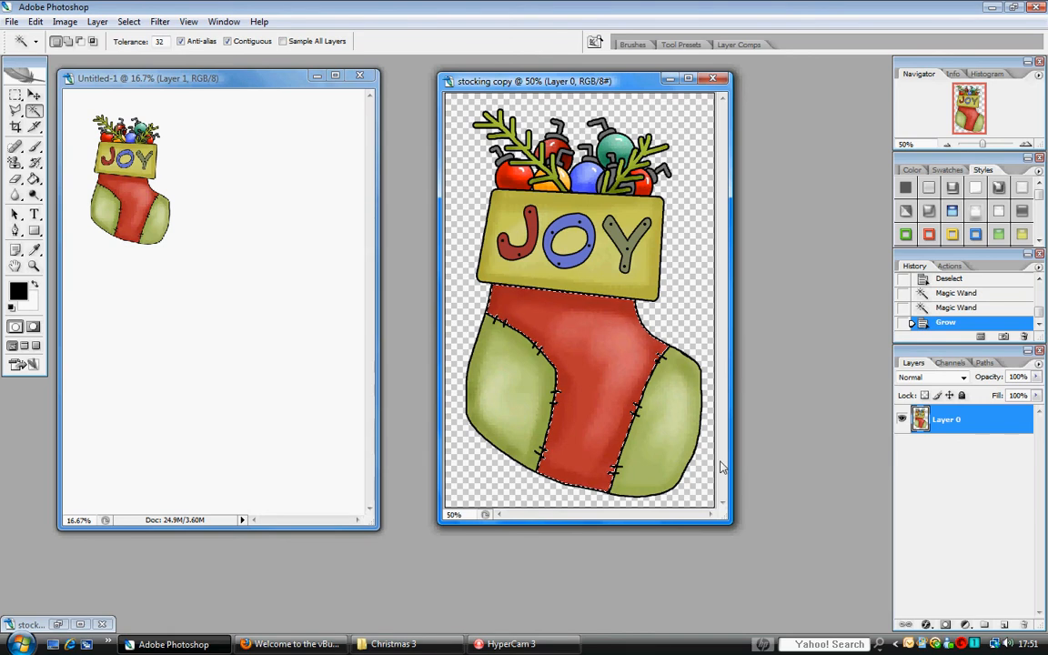
{"action": "key", "text": "Delete"}
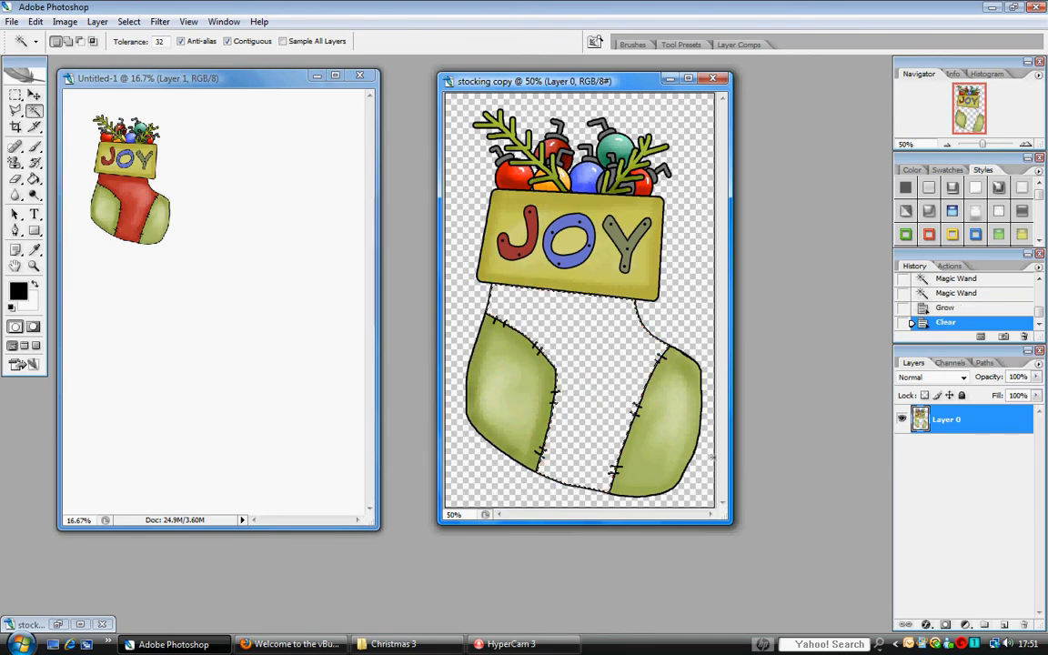
{"action": "key", "text": "ctrl+d"}
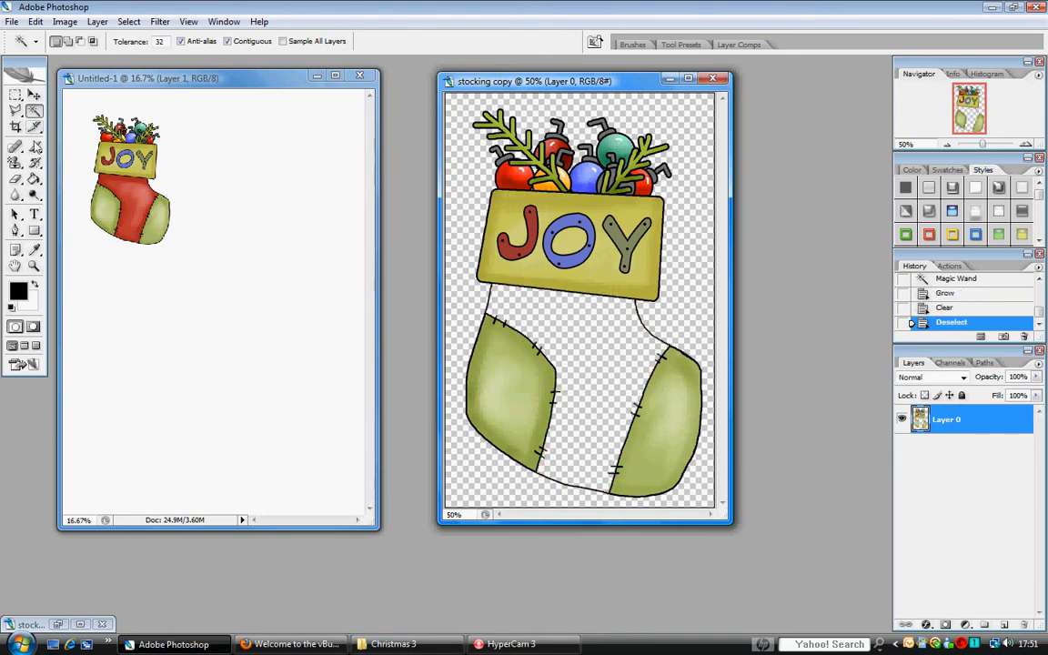
Step: Activate the Eraser and enlarge the stocking copy's document window, showing the artwork at 200%
{"action": "left_click", "coordinate": [14, 179]}
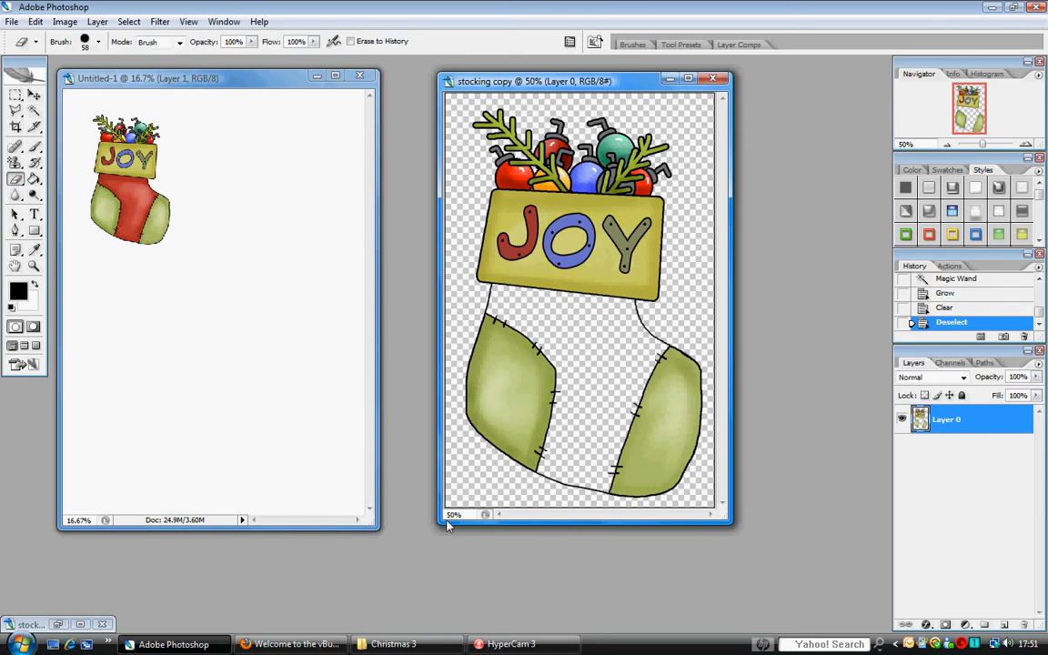
{"action": "left_click_drag", "start_coordinate": [435, 524], "coordinate": [31, 628]}
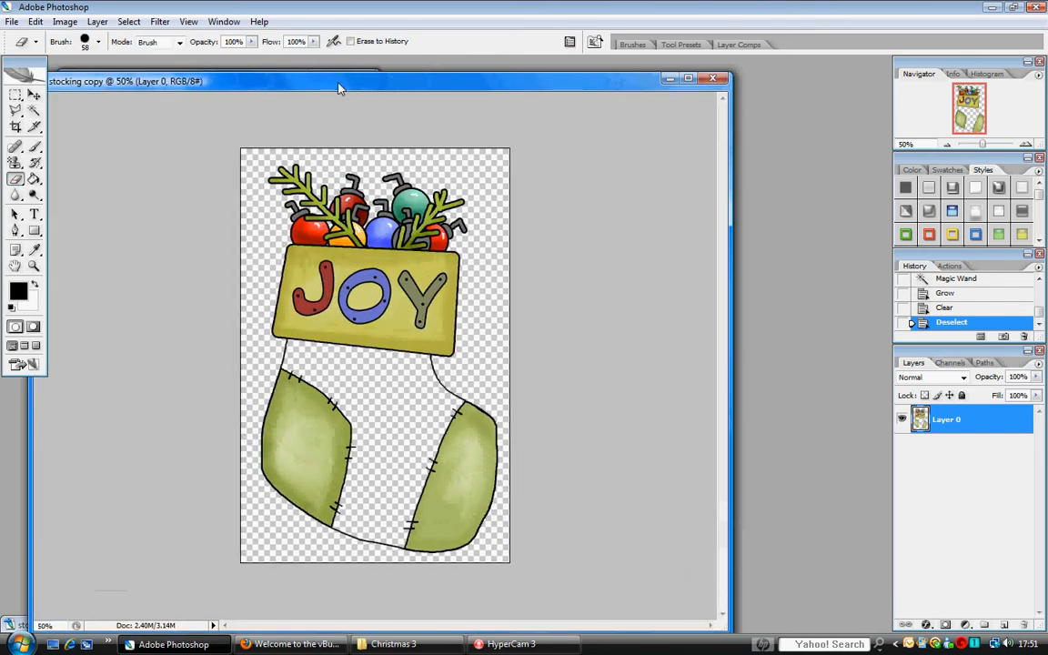
{"action": "left_click_drag", "start_coordinate": [338, 87], "coordinate": [392, 76]}
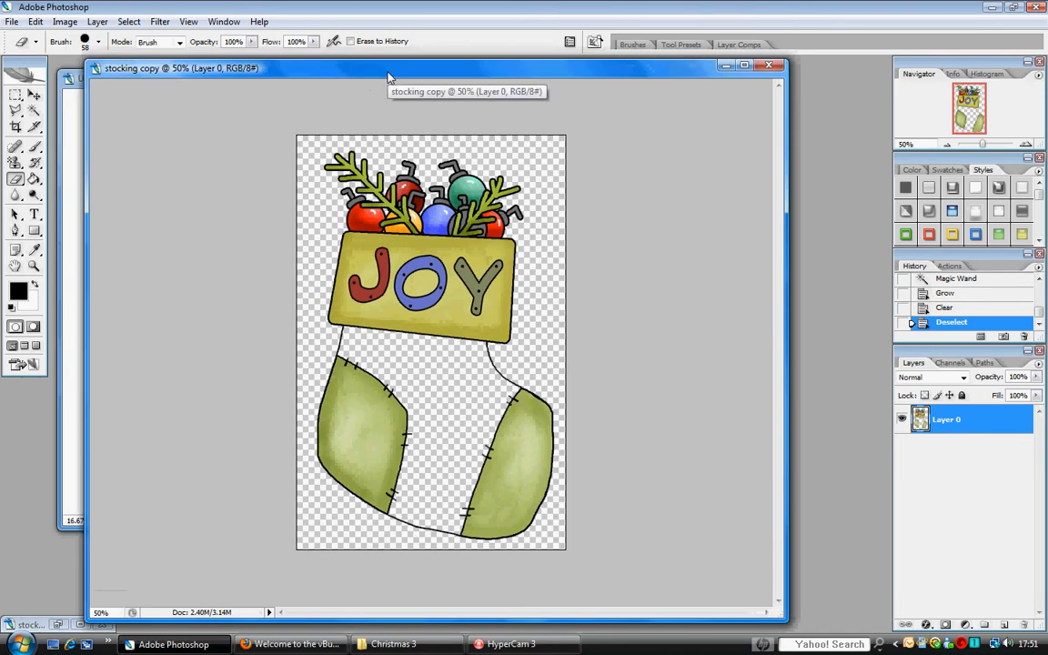
{"action": "key", "text": "ctrl+plus"}
{"action": "key", "text": "ctrl+plus"}
{"action": "key", "text": "ctrl+plus"}
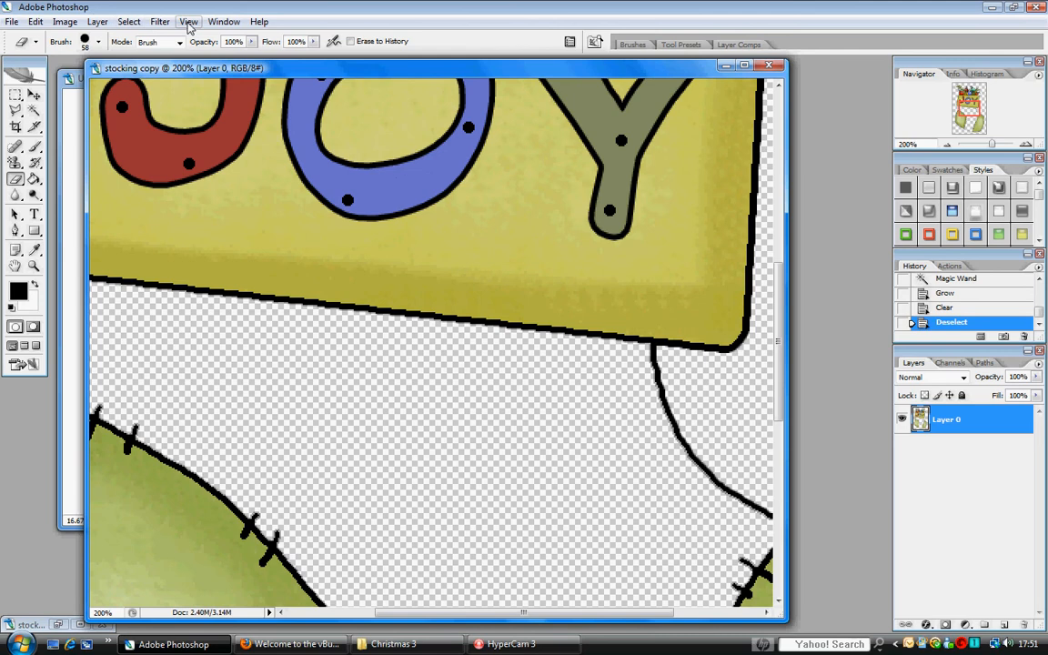
{"action": "left_click", "coordinate": [188, 22]}
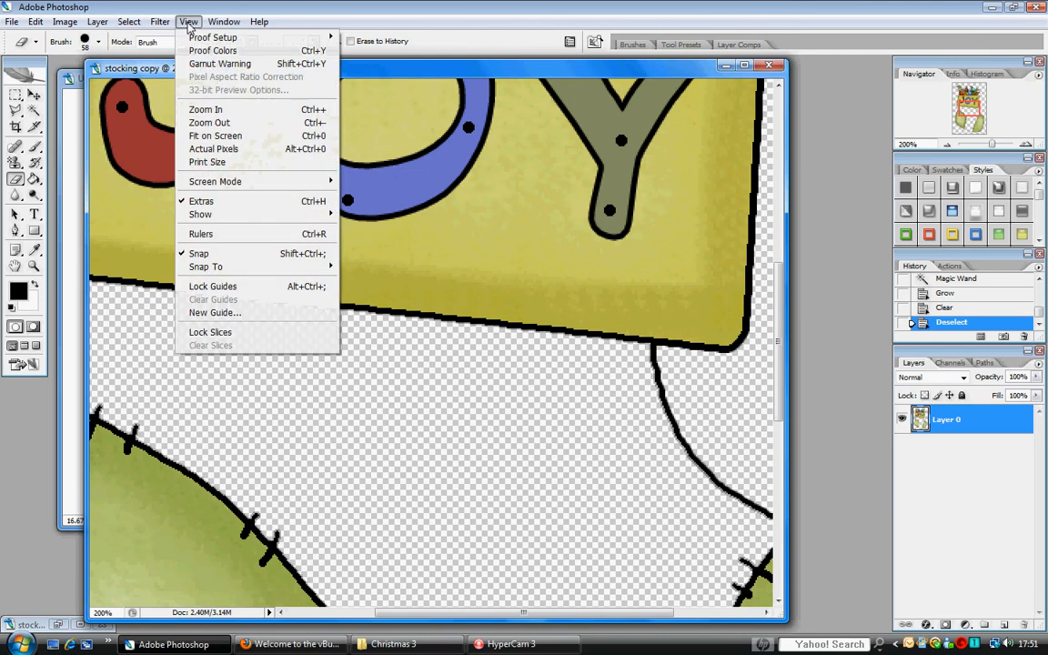
{"action": "left_click", "coordinate": [205, 109]}
{"action": "left_click", "coordinate": [188, 23]}
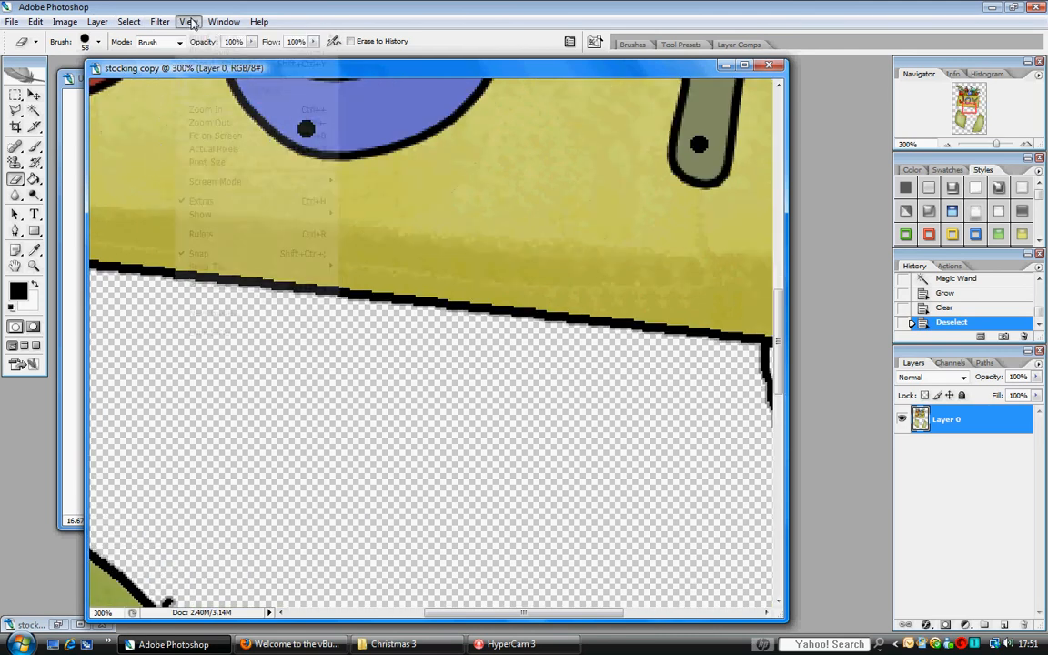
{"action": "left_click", "coordinate": [208, 122]}
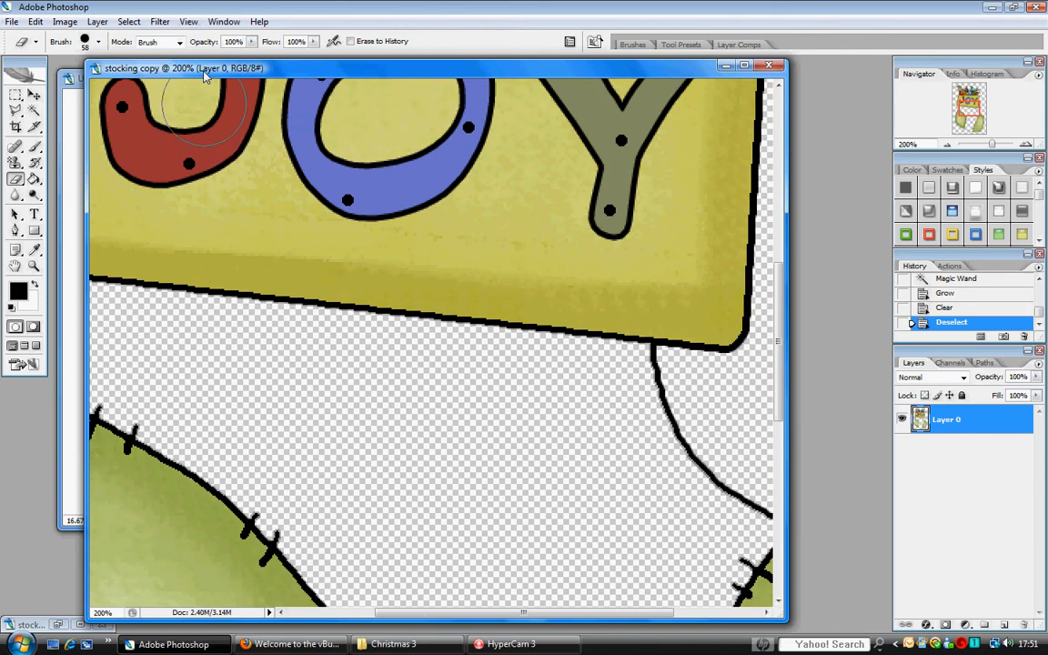
{"action": "left_click", "coordinate": [189, 22]}
{"action": "left_click", "coordinate": [211, 122]}
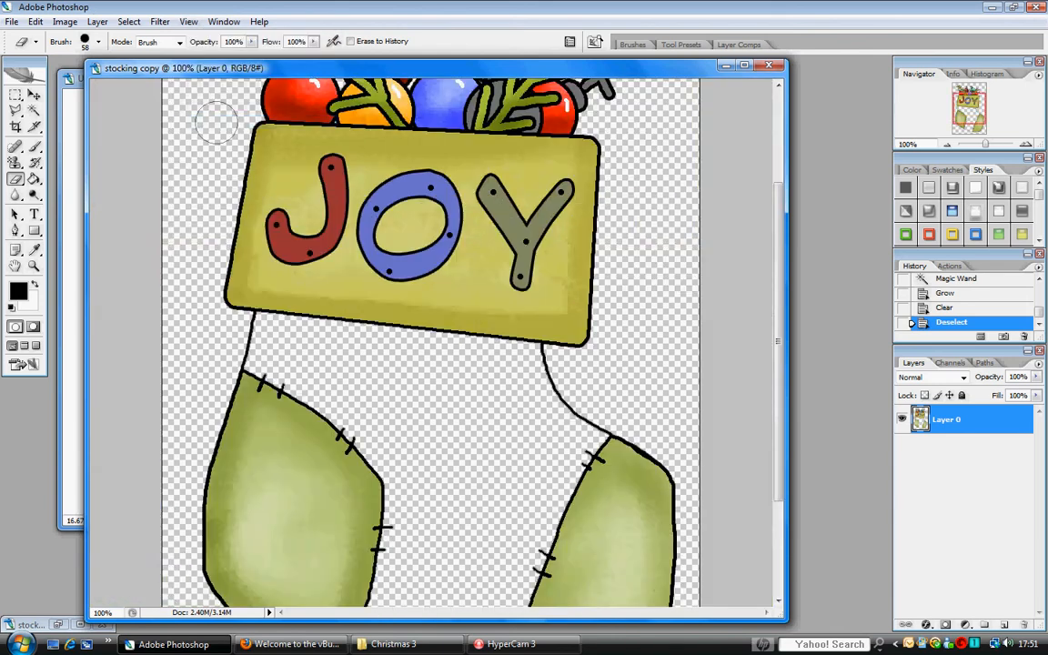
{"action": "left_click", "coordinate": [188, 22]}
{"action": "left_click", "coordinate": [206, 109]}
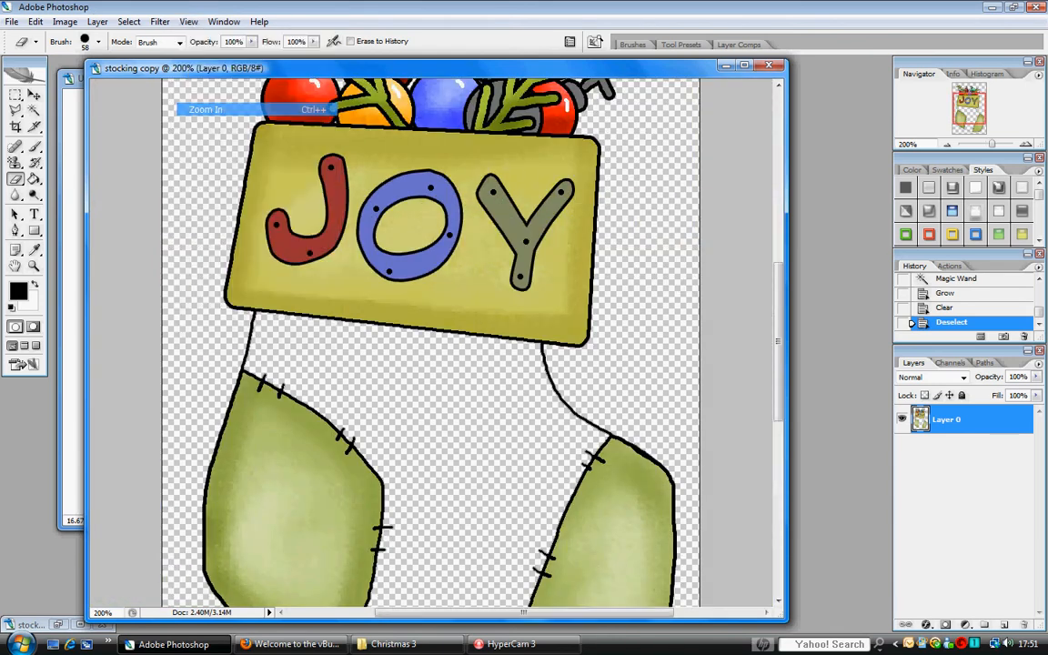
{"action": "key", "text": "ctrl+minus"}
{"action": "key", "text": "ctrl+minus"}
{"action": "key", "text": "ctrl+minus"}
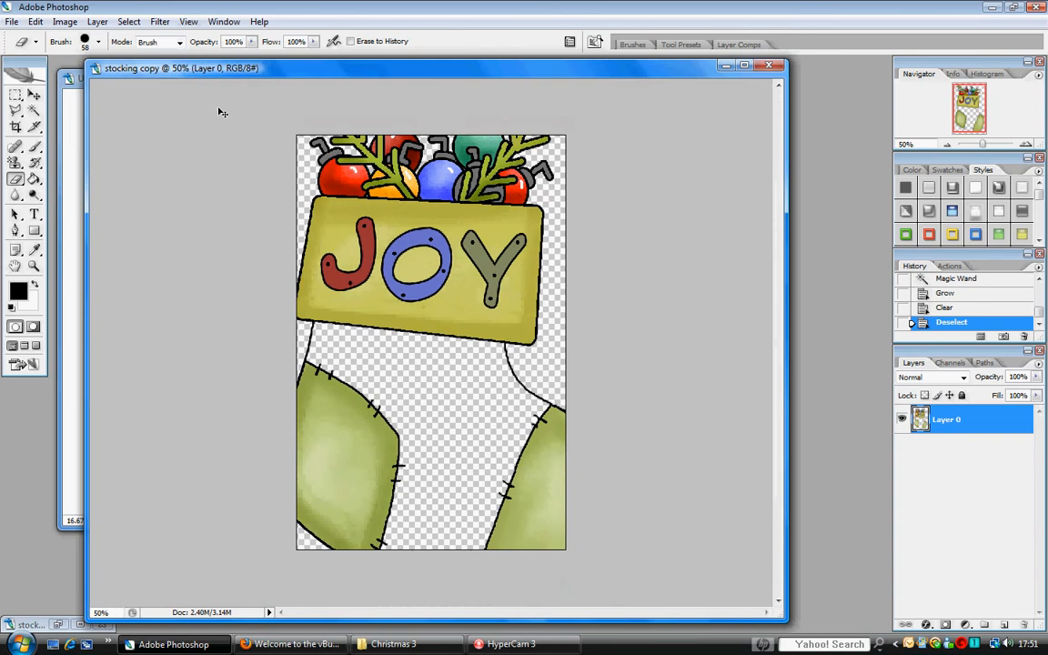
{"action": "key", "text": "ctrl+plus"}
{"action": "key", "text": "ctrl+plus"}
{"action": "key", "text": "ctrl+plus"}
{"action": "key", "text": "ctrl+plus"}
{"action": "key", "text": "ctrl+minus"}
{"action": "key", "text": "ctrl+minus"}
{"action": "key", "text": "ctrl+minus"}
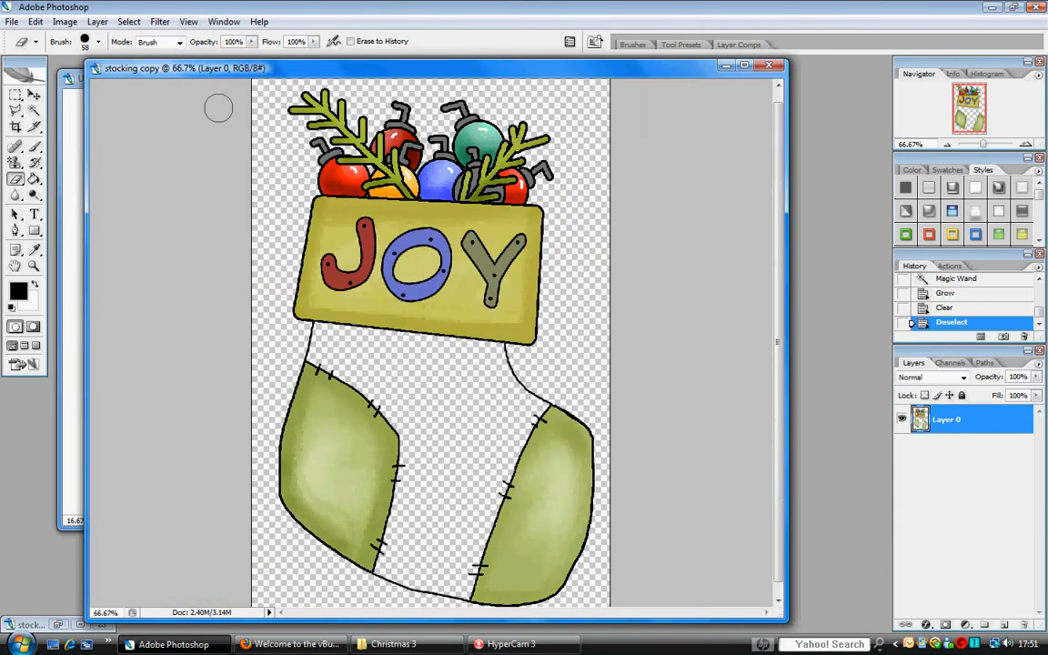
{"action": "key", "text": "ctrl+minus"}
{"action": "key", "text": "ctrl+plus"}
{"action": "key", "text": "ctrl+plus"}
{"action": "key", "text": "ctrl+plus"}
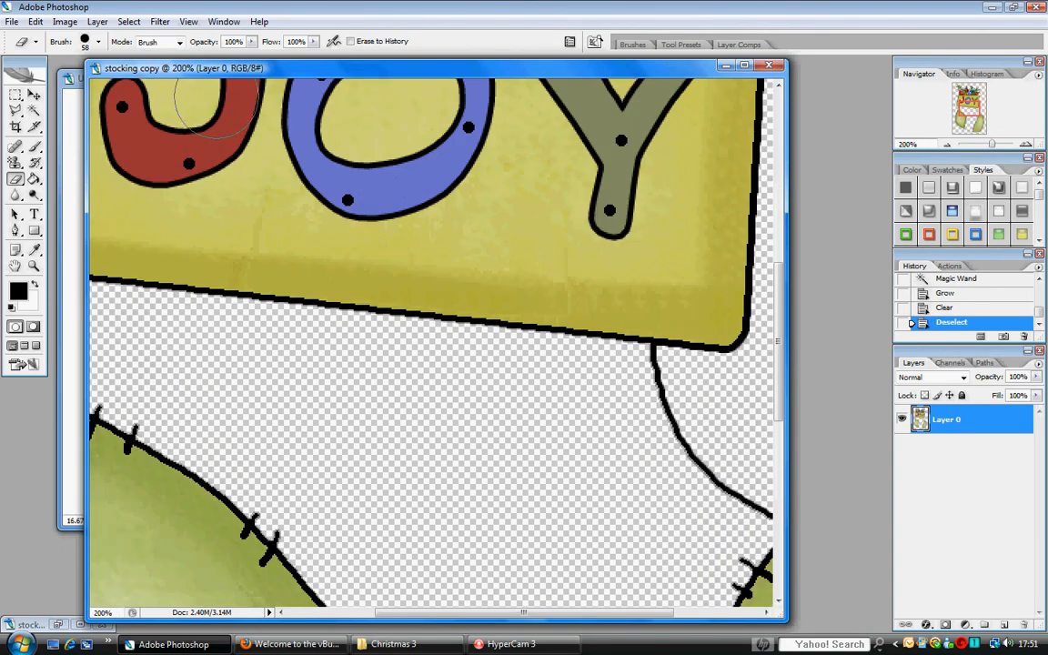
Step: Erase the leftover outline between the cuff and the left green patch, plus the first stitch ends protruding above the patch
{"action": "scroll", "coordinate": [325, 583], "scroll_direction": "left", "scroll_amount": 6}
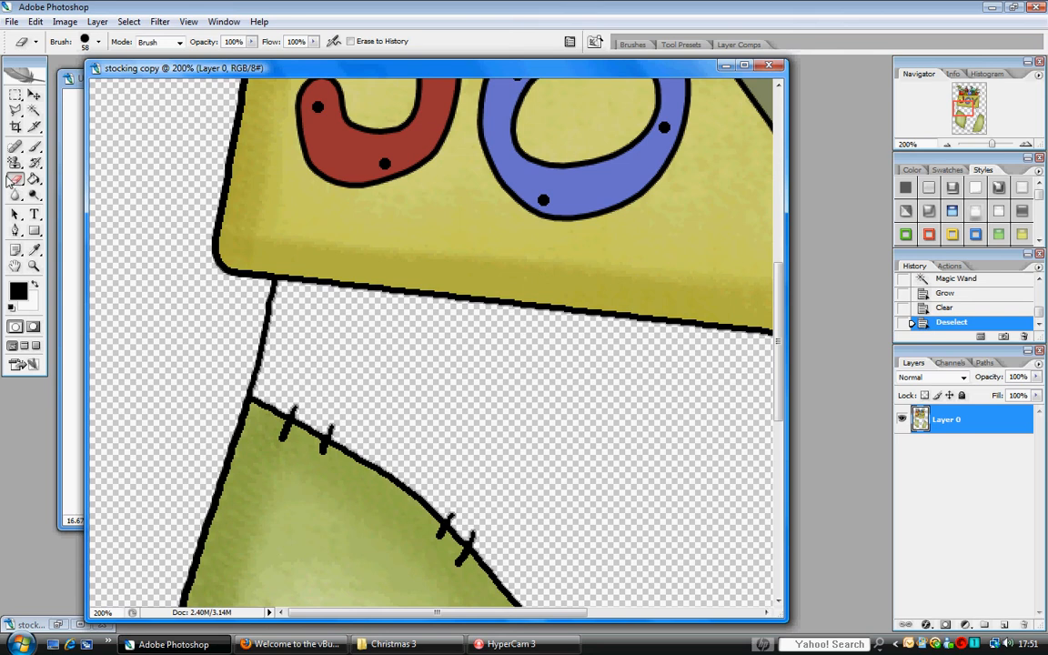
{"action": "left_click", "coordinate": [16, 180]}
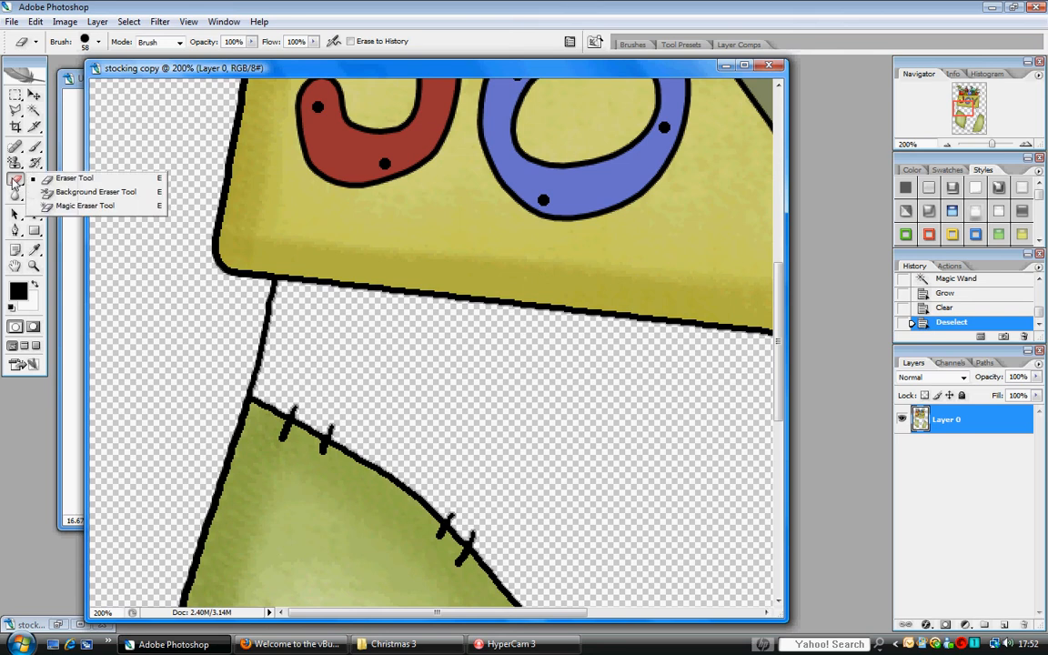
{"action": "left_click", "coordinate": [90, 179]}
{"action": "mouse_move", "coordinate": [291, 344]}
{"action": "left_mouse_down"}
{"action": "mouse_move", "coordinate": [266, 320]}
{"action": "mouse_move", "coordinate": [253, 351]}
{"action": "left_mouse_up"}
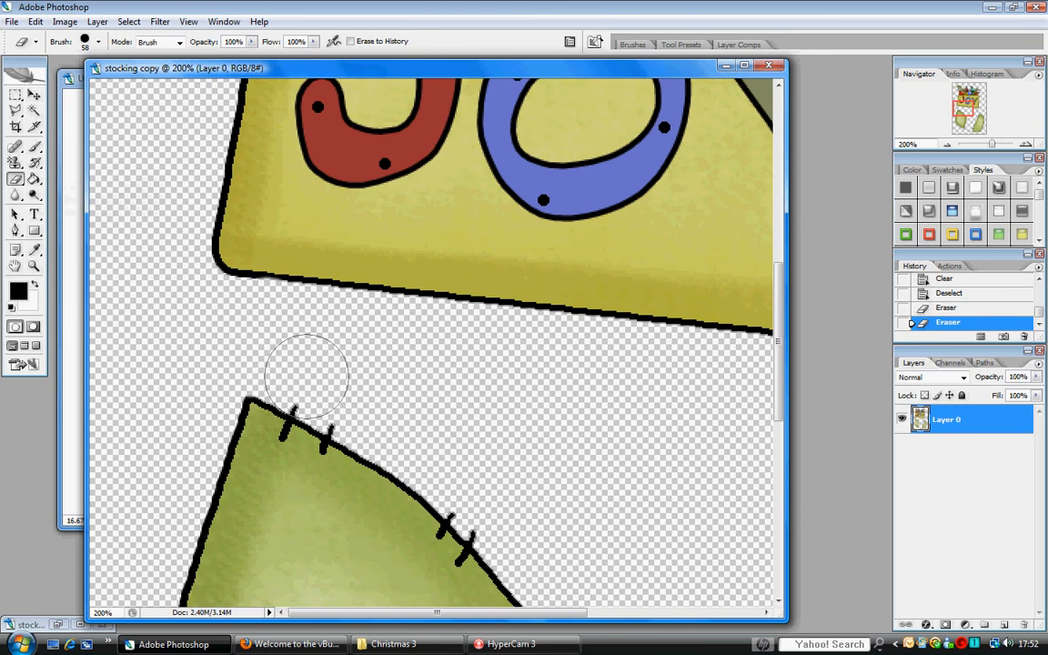
{"action": "left_click_drag", "start_coordinate": [307, 375], "coordinate": [306, 369]}
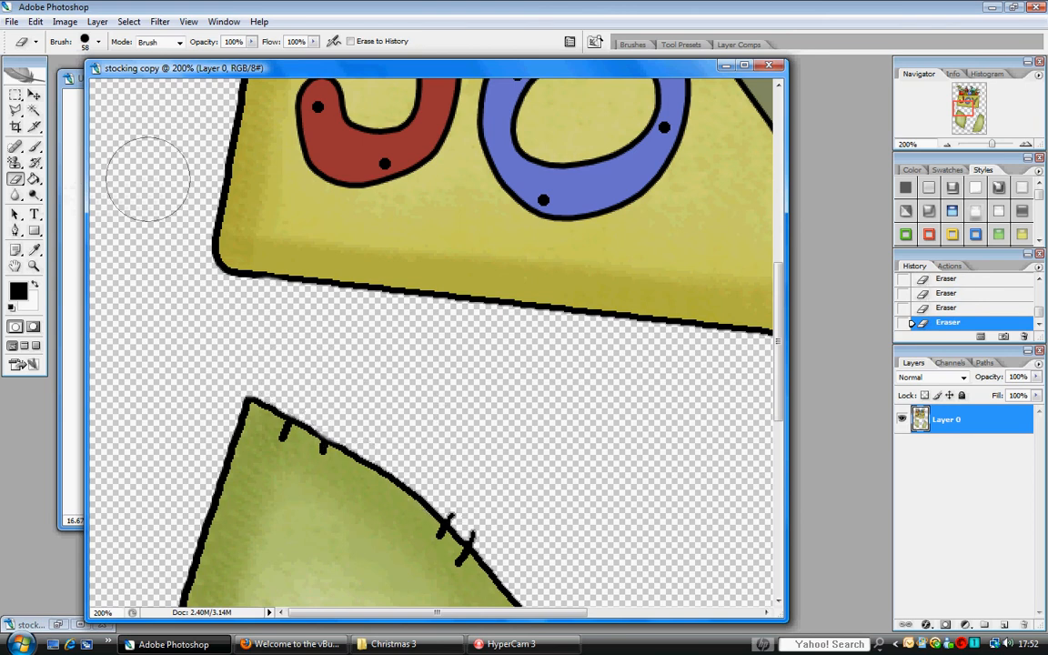
Step: Undo the last eraser stroke and erase the stitch ends protruding along the upper and inner edges of the left green patch
{"action": "left_click", "coordinate": [35, 21]}
{"action": "left_click", "coordinate": [49, 64]}
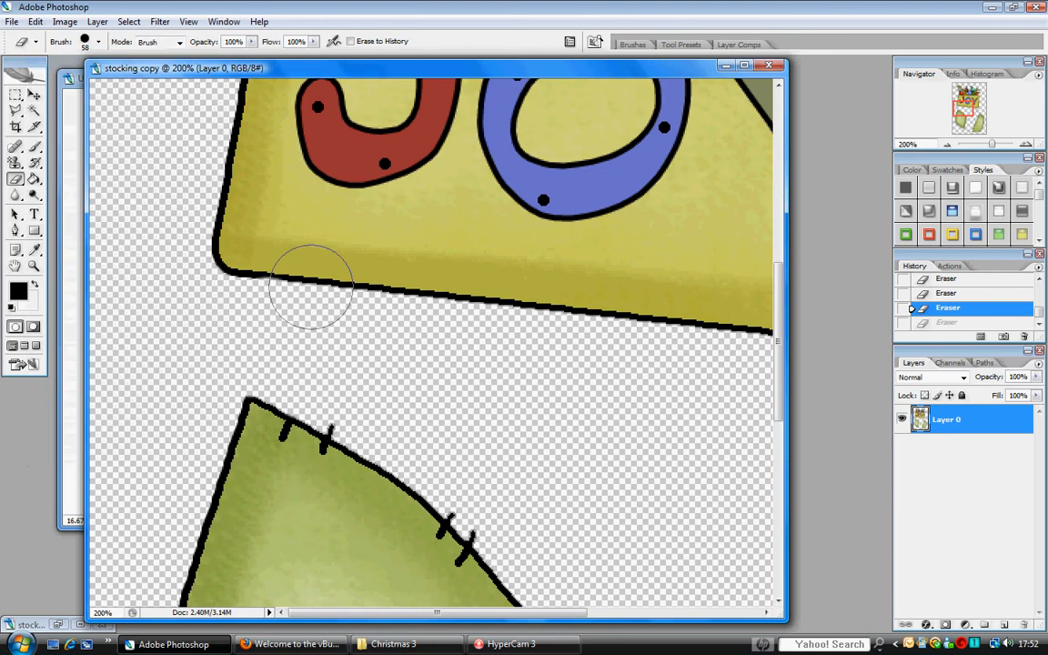
{"action": "left_click", "coordinate": [349, 399]}
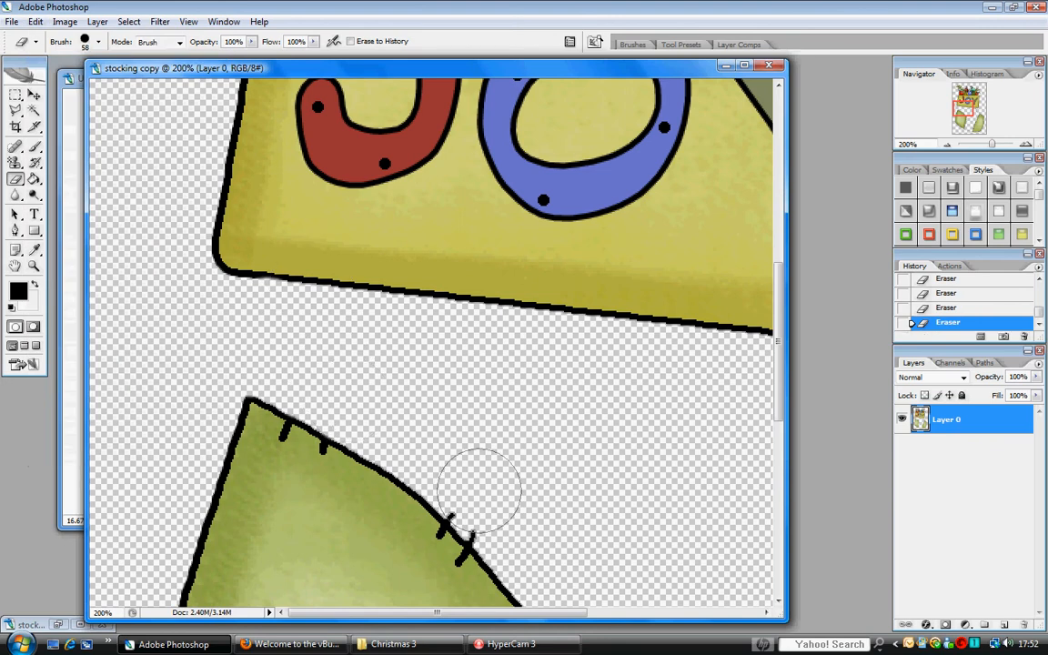
{"action": "left_click", "coordinate": [477, 493]}
{"action": "scroll", "coordinate": [501, 515], "scroll_direction": "down", "scroll_amount": 8}
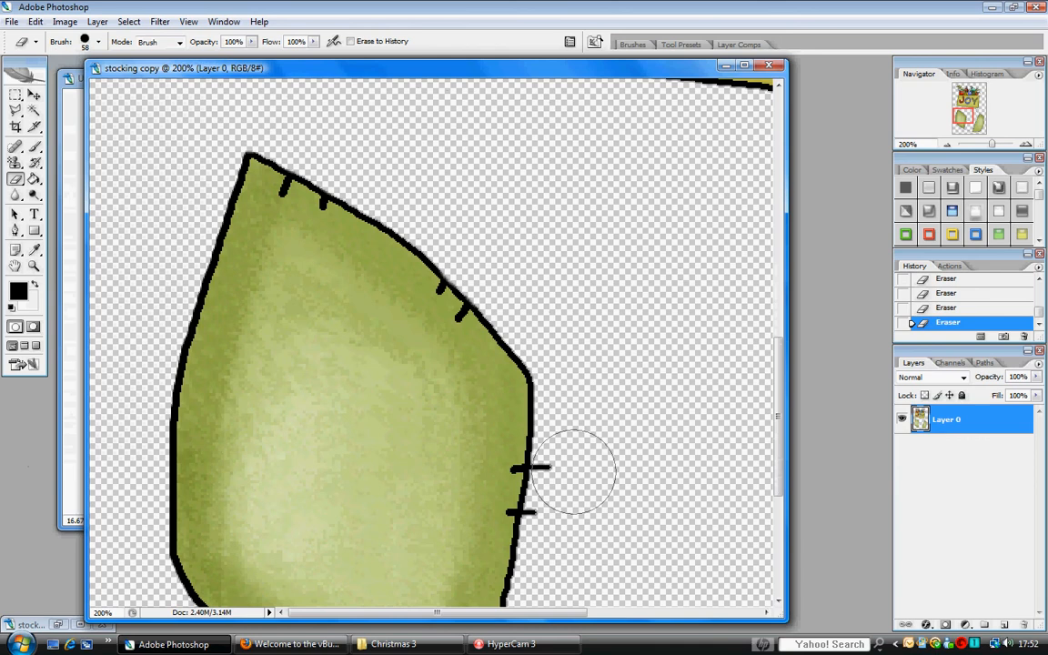
{"action": "scroll", "coordinate": [570, 459], "scroll_direction": "down", "scroll_amount": 4}
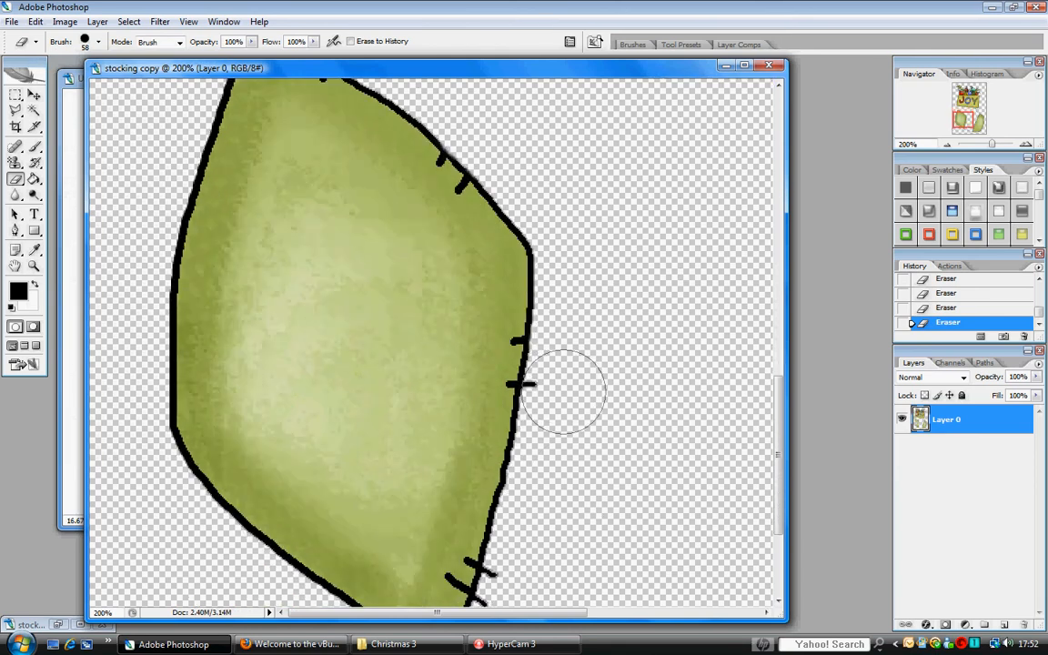
{"action": "scroll", "coordinate": [557, 464], "scroll_direction": "down", "scroll_amount": 4}
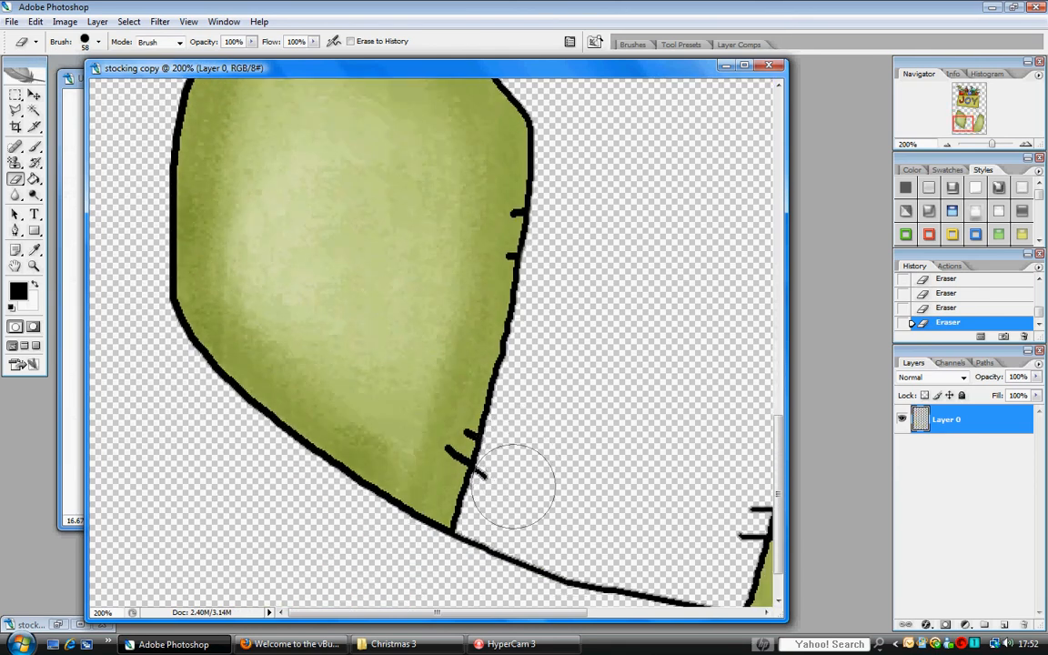
Step: Erase the lowest protruding stitch end on the left green patch and the bottom outline running towards the right green patch
{"action": "left_click", "coordinate": [513, 487]}
{"action": "left_click", "coordinate": [488, 557]}
{"action": "scroll", "coordinate": [585, 529], "scroll_direction": "down", "scroll_amount": 2}
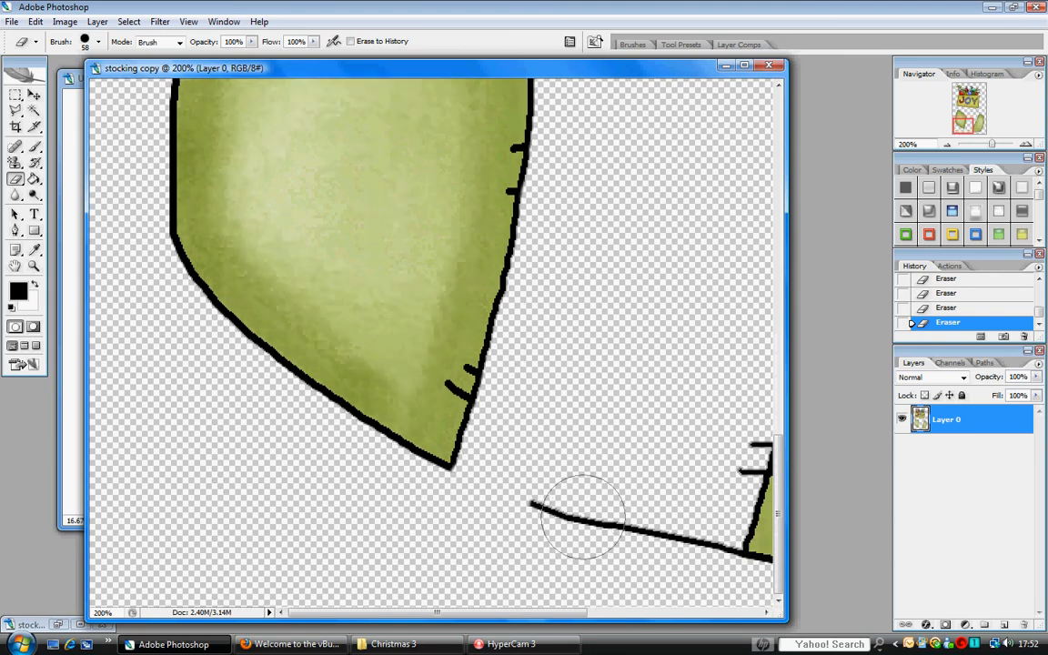
{"action": "mouse_move", "coordinate": [582, 515]}
{"action": "left_mouse_down"}
{"action": "mouse_move", "coordinate": [570, 510]}
{"action": "mouse_move", "coordinate": [690, 520]}
{"action": "mouse_move", "coordinate": [706, 543]}
{"action": "mouse_move", "coordinate": [699, 548]}
{"action": "left_mouse_up"}
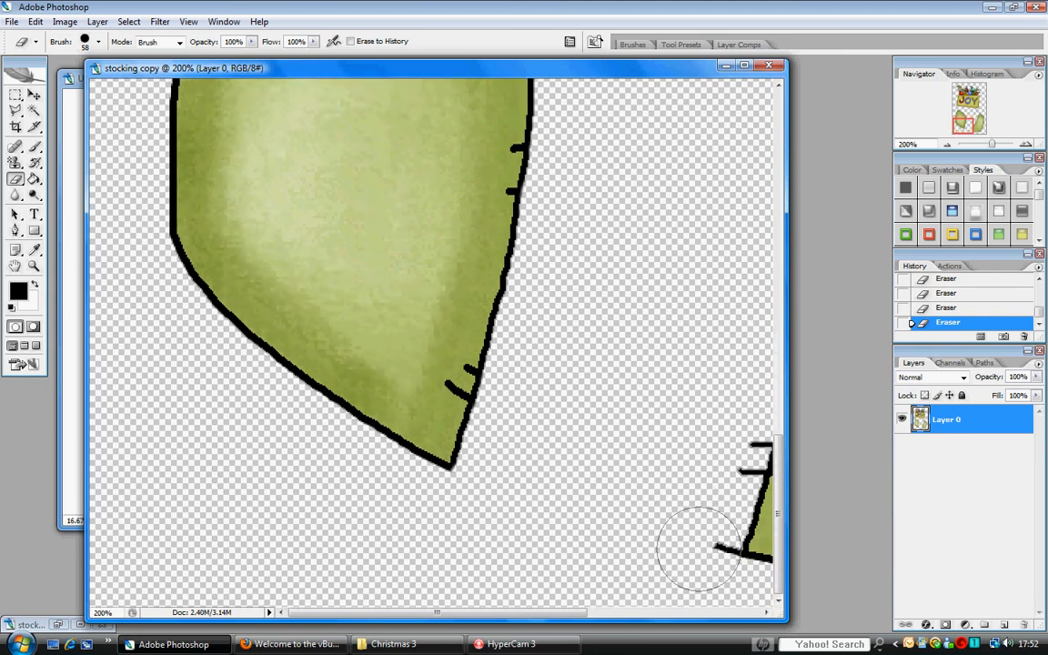
Step: Erase the remaining bottom outline stub and the stitch ends protruding from the lower inner edge of the right green patch
{"action": "left_click_drag", "start_coordinate": [532, 612], "coordinate": [646, 625]}
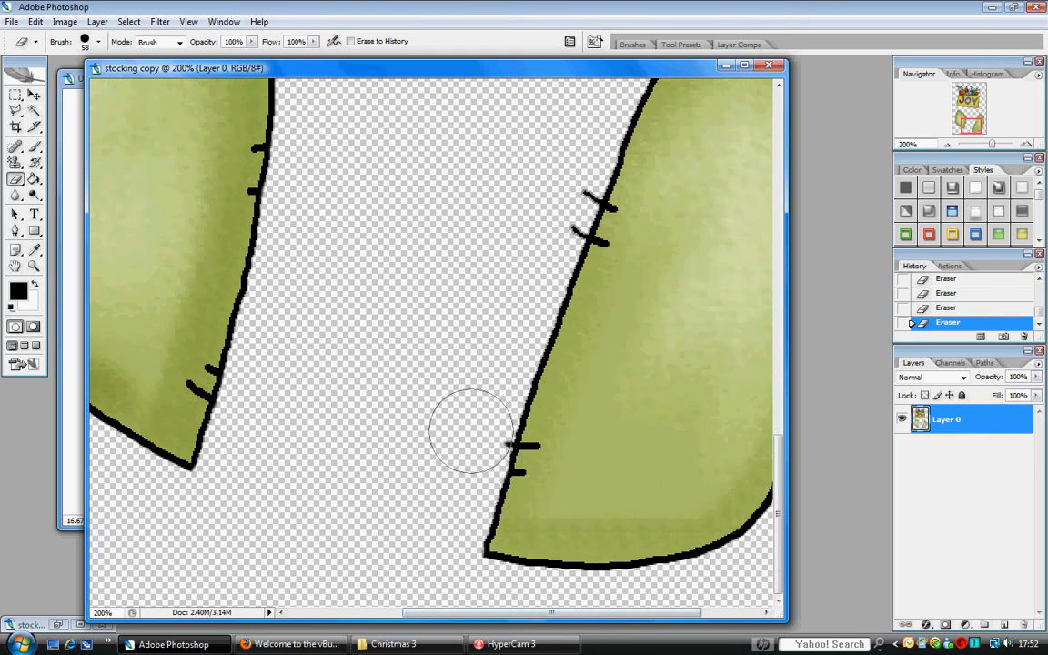
{"action": "left_click", "coordinate": [550, 222]}
{"action": "left_click", "coordinate": [561, 184]}
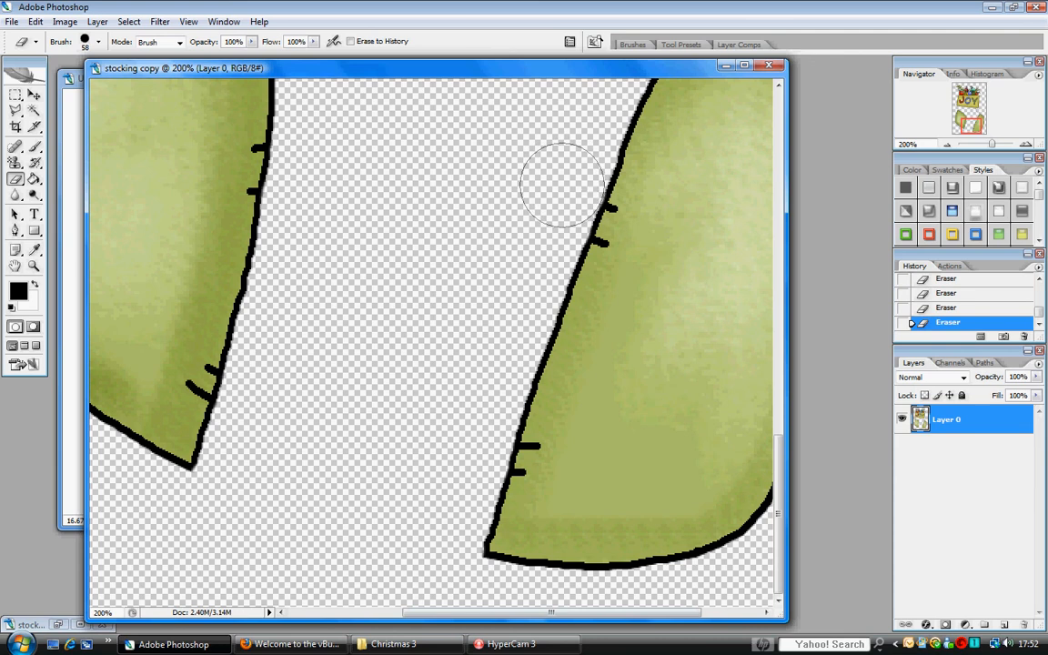
Step: Erase the stitch end protruding above the right green patch and the thin outline joining the patch to the cuff
{"action": "scroll", "coordinate": [613, 310], "scroll_direction": "up", "scroll_amount": 2}
{"action": "scroll", "coordinate": [614, 309], "scroll_direction": "up", "scroll_amount": 4}
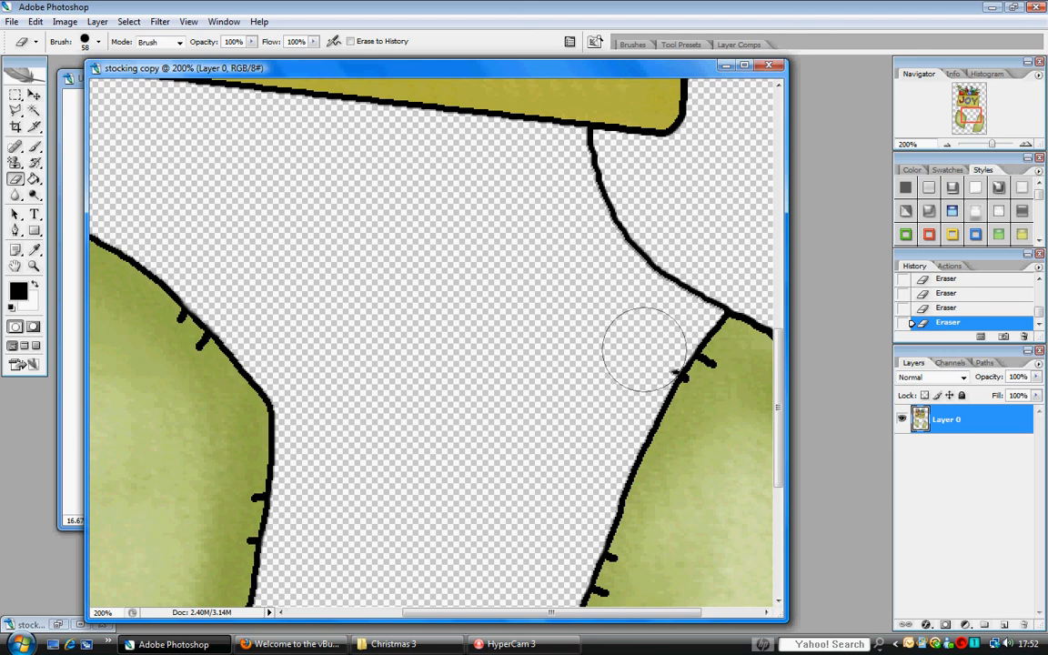
{"action": "left_click", "coordinate": [644, 349]}
{"action": "left_click", "coordinate": [696, 280]}
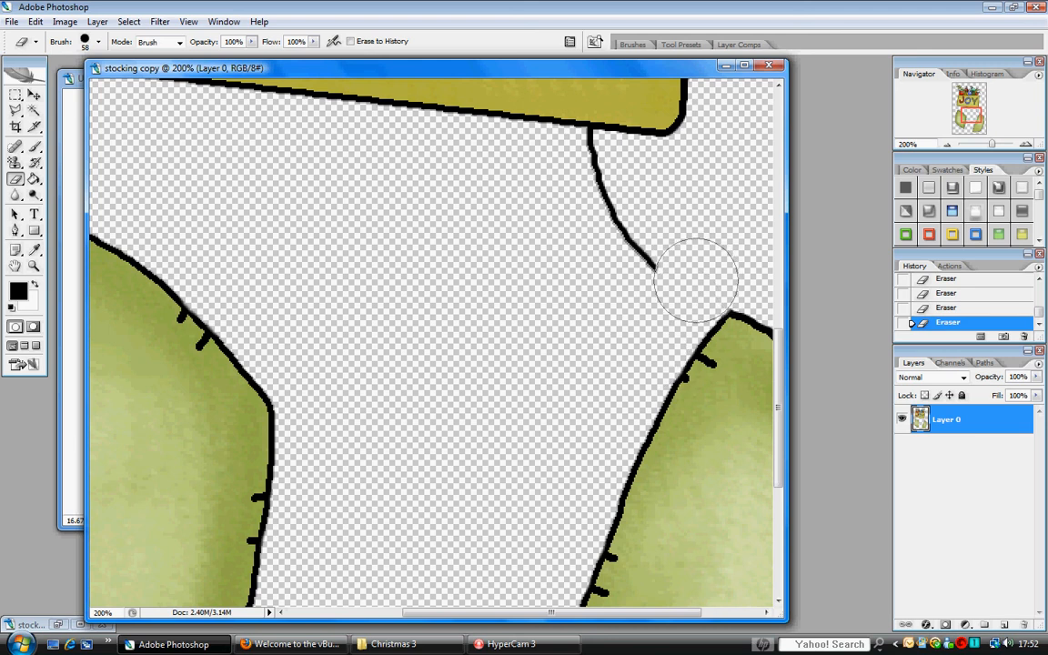
{"action": "left_click", "coordinate": [579, 170]}
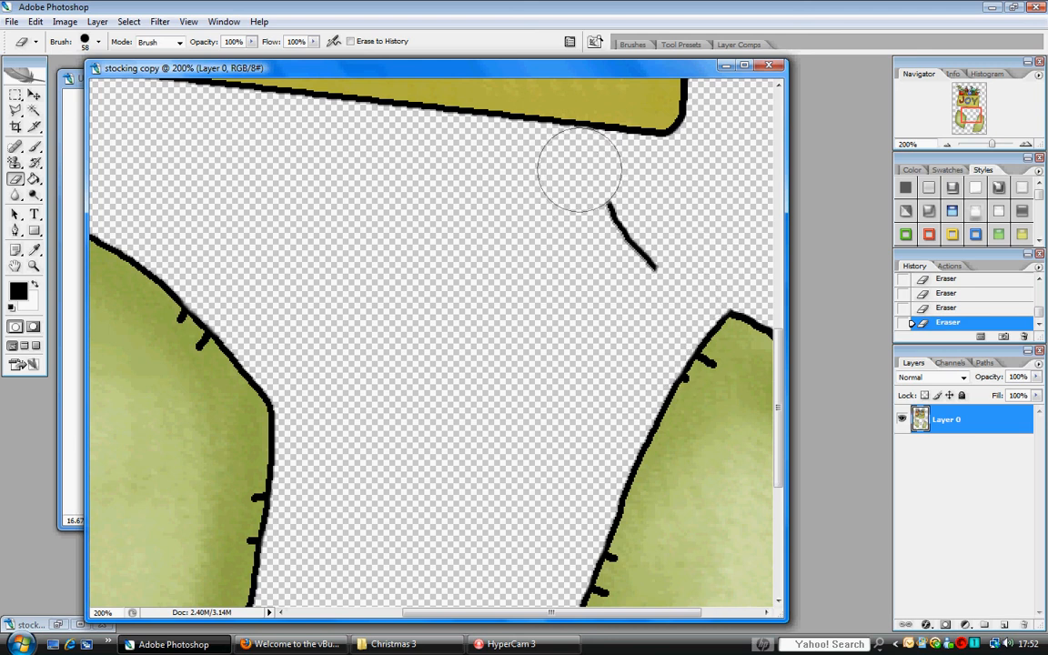
{"action": "left_click_drag", "start_coordinate": [579, 170], "coordinate": [642, 267]}
Step: Copy the cleaned cuff and green patches into the Untitled-1 page with the Move tool, placing them beside the full stocking
{"action": "left_click_drag", "start_coordinate": [592, 614], "coordinate": [477, 618]}
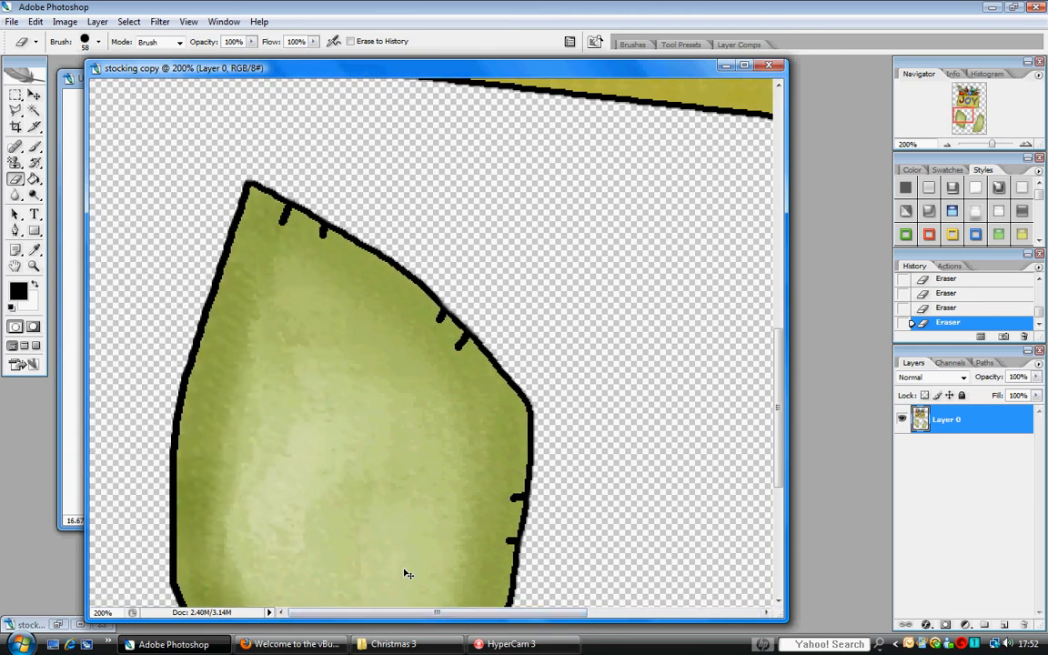
{"action": "key", "text": "ctrl+minus"}
{"action": "key", "text": "ctrl+minus"}
{"action": "key", "text": "ctrl+minus"}
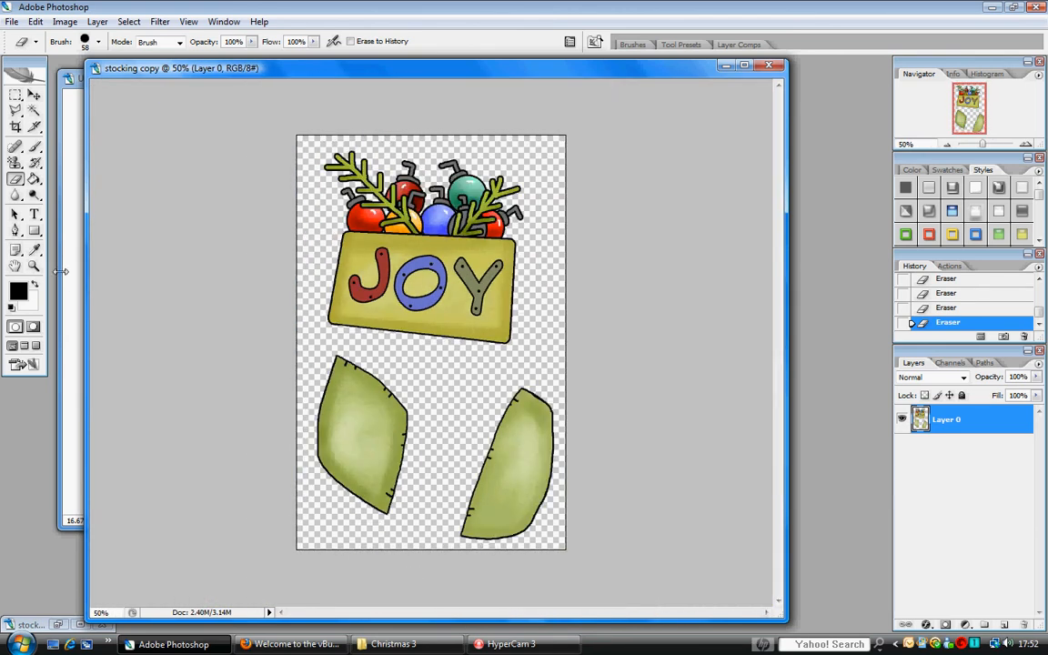
{"action": "left_click", "coordinate": [34, 95]}
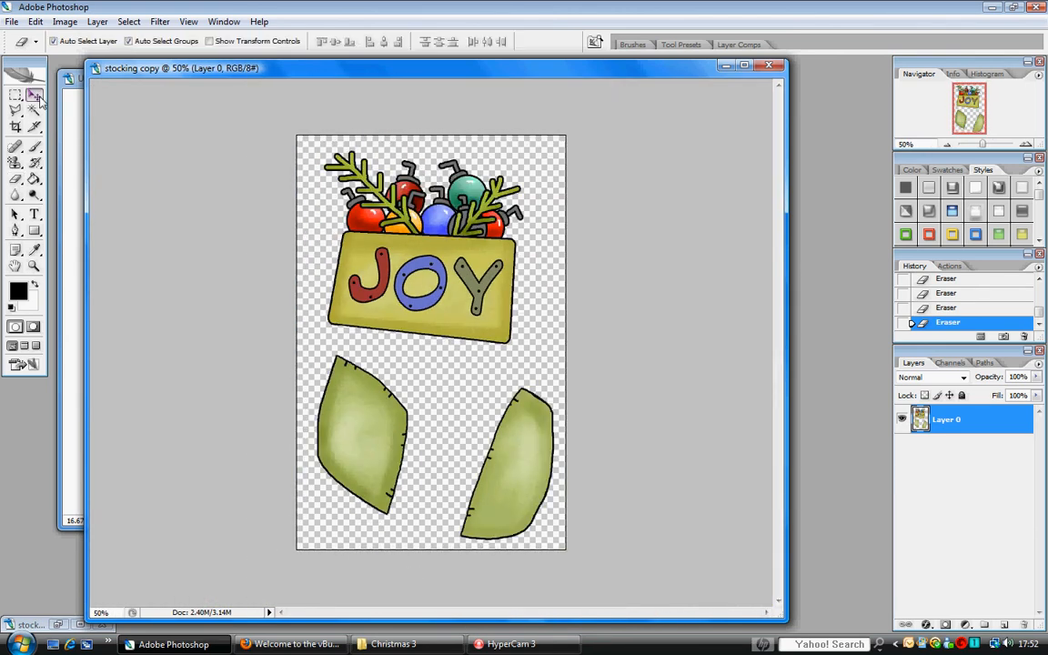
{"action": "left_click", "coordinate": [81, 132]}
{"action": "left_click", "coordinate": [153, 65]}
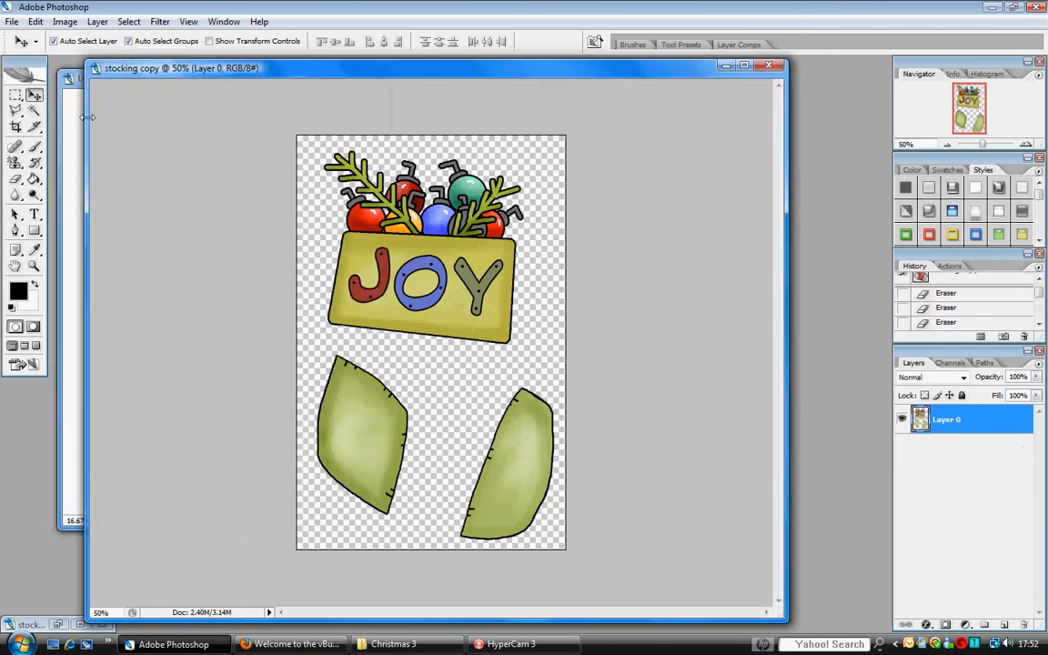
{"action": "left_click_drag", "start_coordinate": [88, 160], "coordinate": [435, 162]}
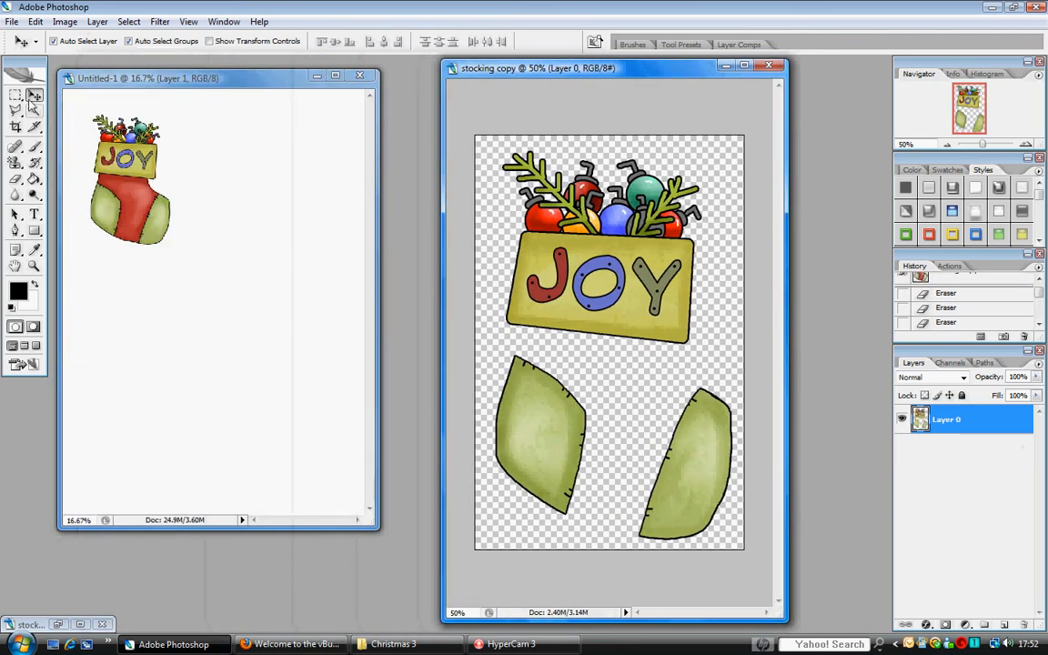
{"action": "mouse_move", "coordinate": [509, 257]}
{"action": "left_mouse_down"}
{"action": "mouse_move", "coordinate": [521, 267]}
{"action": "mouse_move", "coordinate": [227, 144]}
{"action": "mouse_move", "coordinate": [216, 162]}
{"action": "left_mouse_up"}
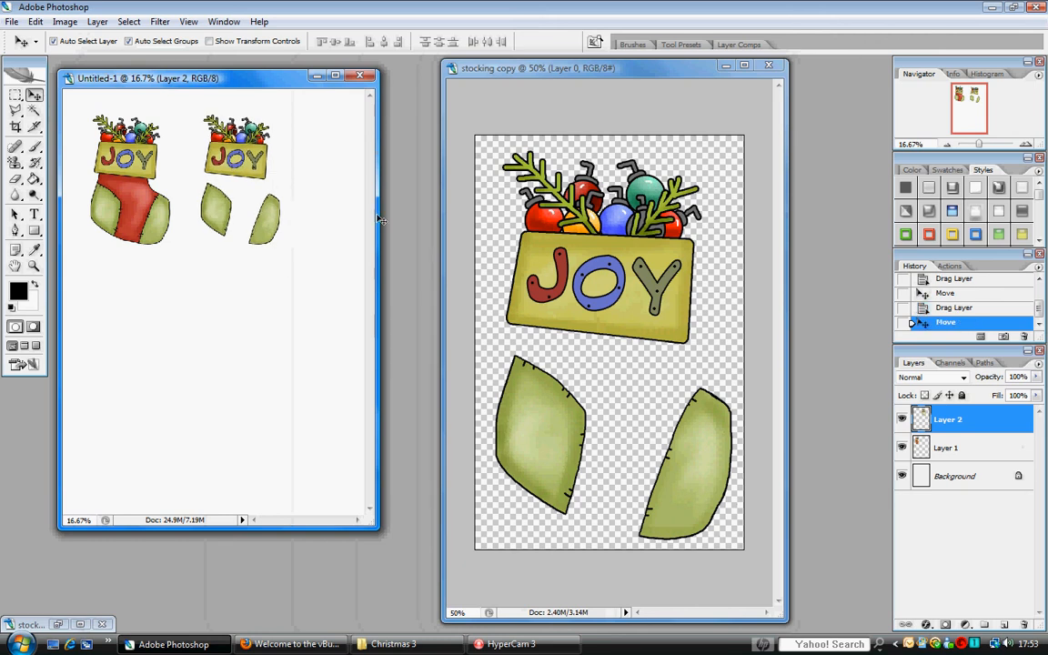
Step: Erase both green patches from the stocking copy using a 194 px eraser, keeping only the decorated JOY cuff
{"action": "left_click", "coordinate": [442, 241]}
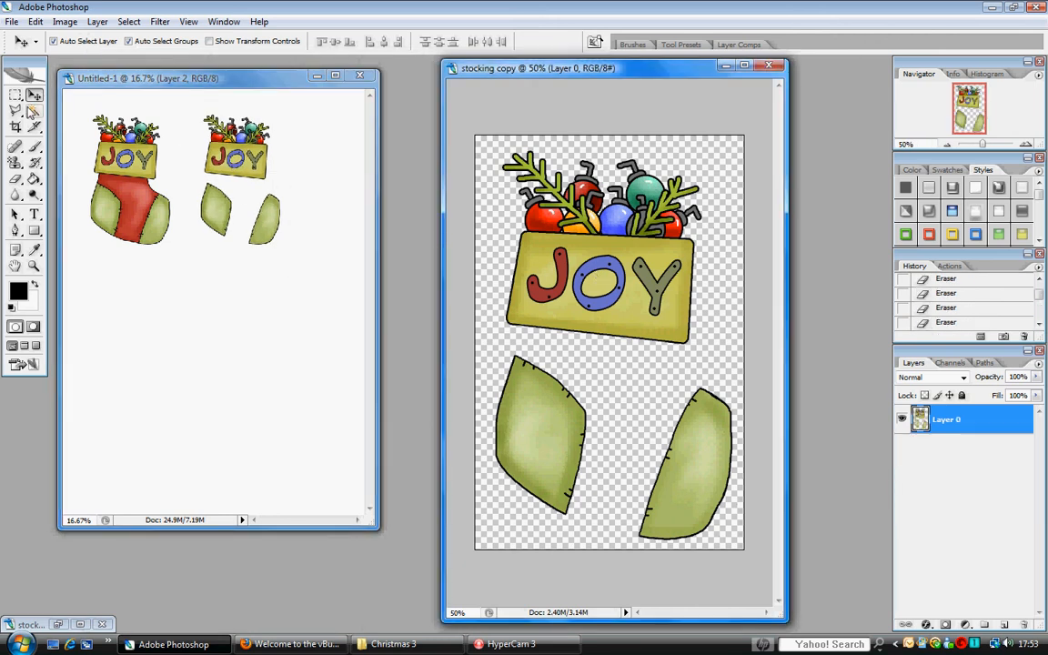
{"action": "left_click", "coordinate": [15, 179]}
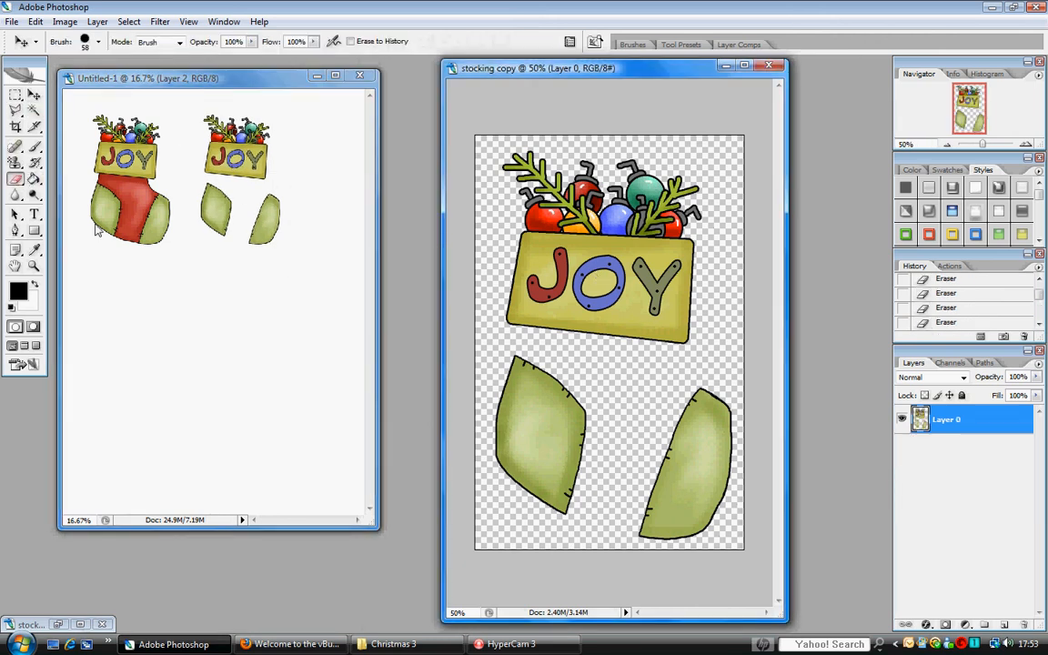
{"action": "right_click", "coordinate": [589, 400]}
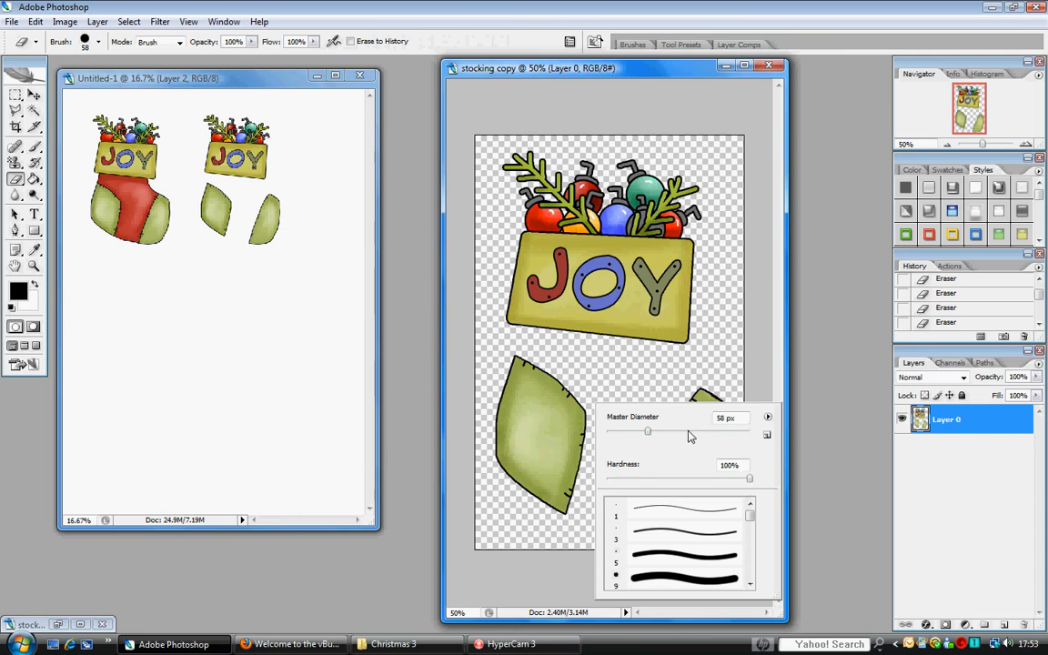
{"action": "left_click", "coordinate": [713, 432]}
{"action": "left_click", "coordinate": [523, 393]}
{"action": "mouse_move", "coordinate": [517, 381]}
{"action": "left_mouse_down"}
{"action": "mouse_move", "coordinate": [516, 428]}
{"action": "mouse_move", "coordinate": [574, 472]}
{"action": "mouse_move", "coordinate": [564, 411]}
{"action": "mouse_move", "coordinate": [683, 407]}
{"action": "mouse_move", "coordinate": [656, 523]}
{"action": "mouse_move", "coordinate": [716, 446]}
{"action": "mouse_move", "coordinate": [689, 461]}
{"action": "left_mouse_up"}
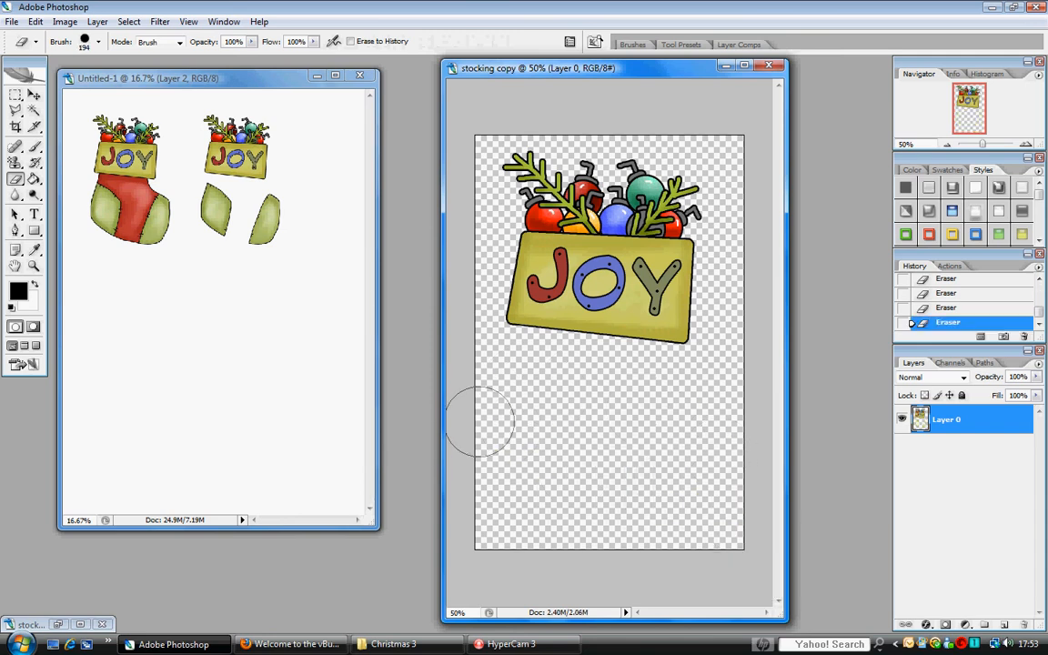
Step: Widen the stocking copy window and restart the Magic Wand selection on the left red bauble
{"action": "right_click", "coordinate": [16, 183]}
{"action": "left_click", "coordinate": [130, 201]}
{"action": "left_click_drag", "start_coordinate": [441, 360], "coordinate": [289, 354]}
{"action": "left_click", "coordinate": [34, 111]}
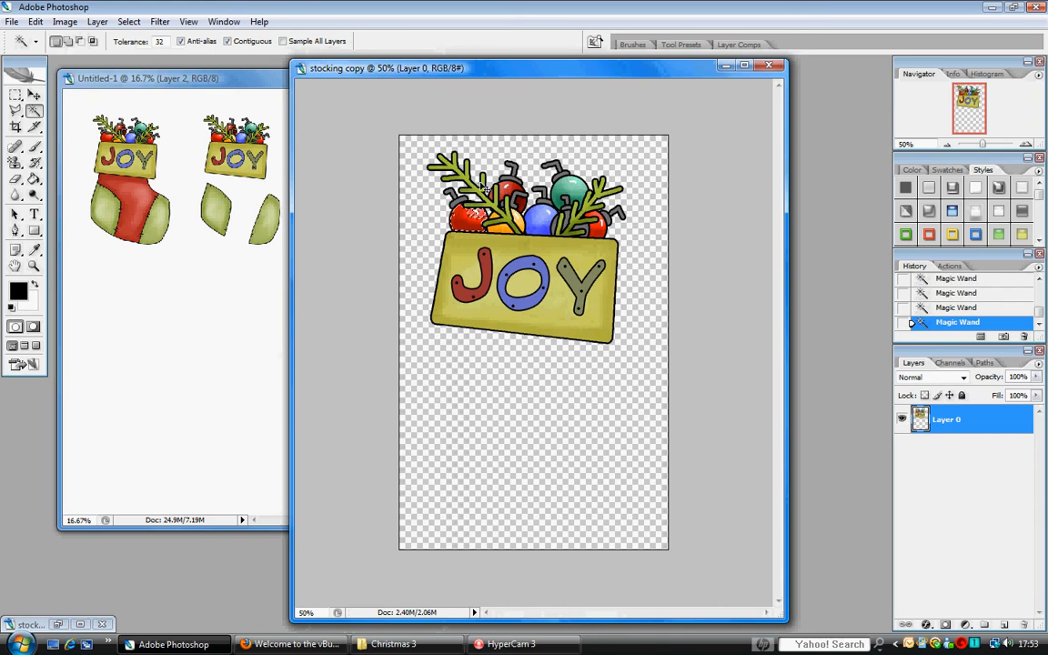
{"action": "key", "text": "ctrl+plus"}
{"action": "key", "text": "ctrl+plus"}
{"action": "key", "text": "ctrl+plus"}
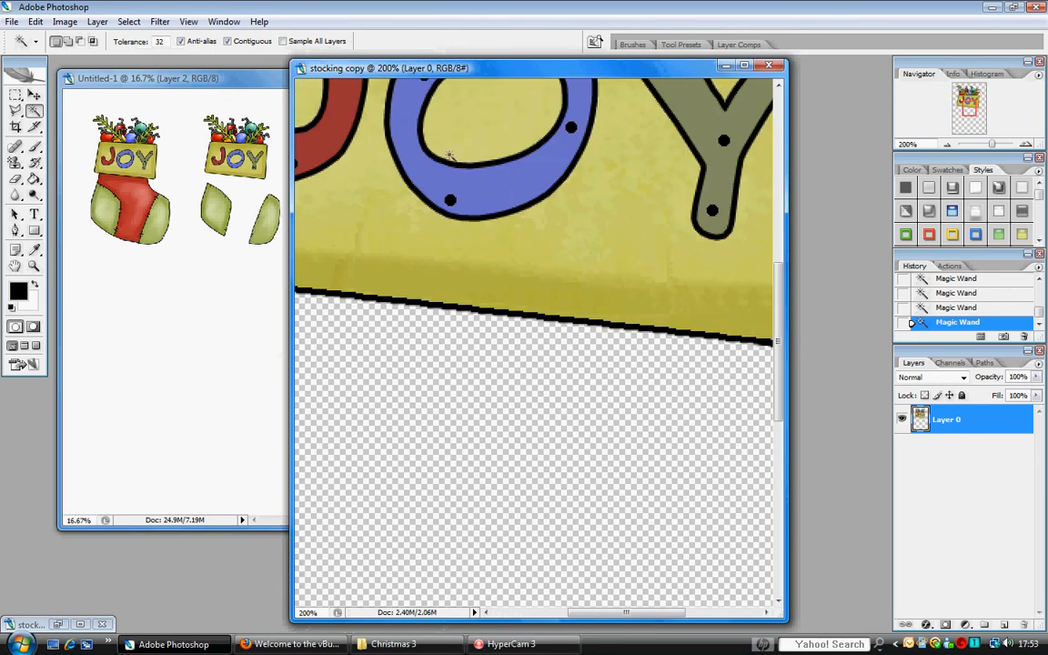
{"action": "scroll", "coordinate": [450, 156], "scroll_direction": "up", "scroll_amount": 10}
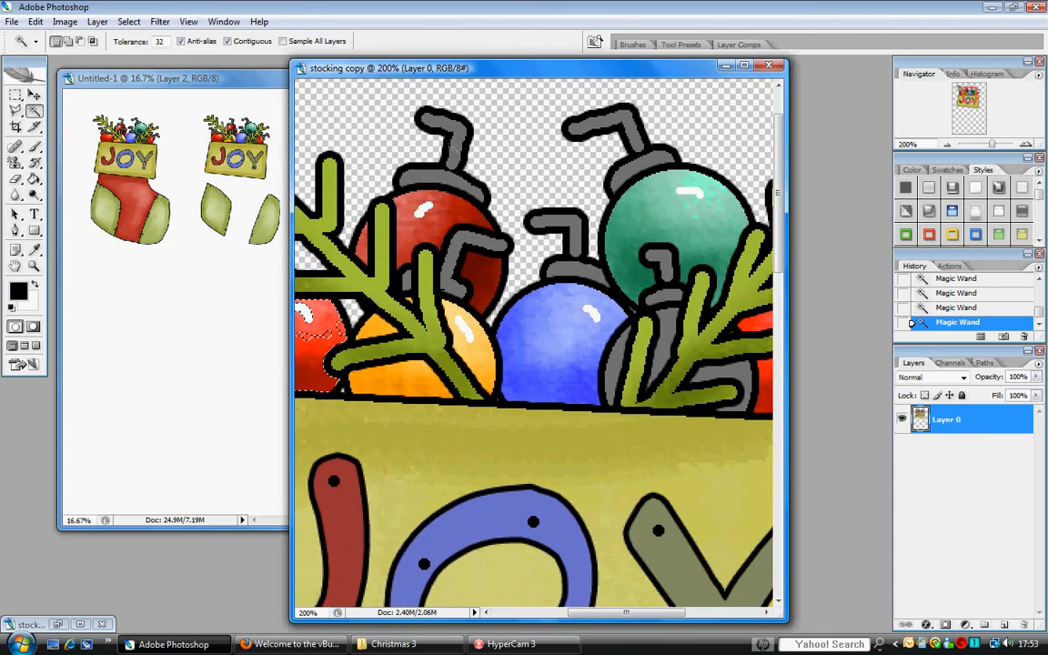
{"action": "scroll", "coordinate": [451, 145], "scroll_direction": "up", "scroll_amount": 3}
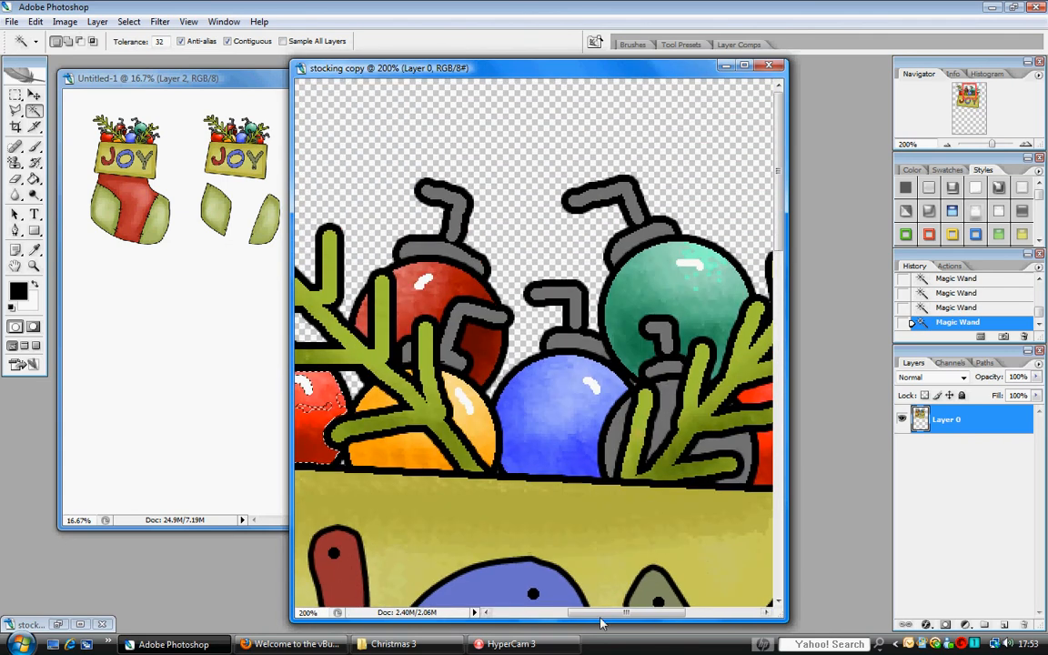
{"action": "left_click_drag", "start_coordinate": [600, 622], "coordinate": [559, 622]}
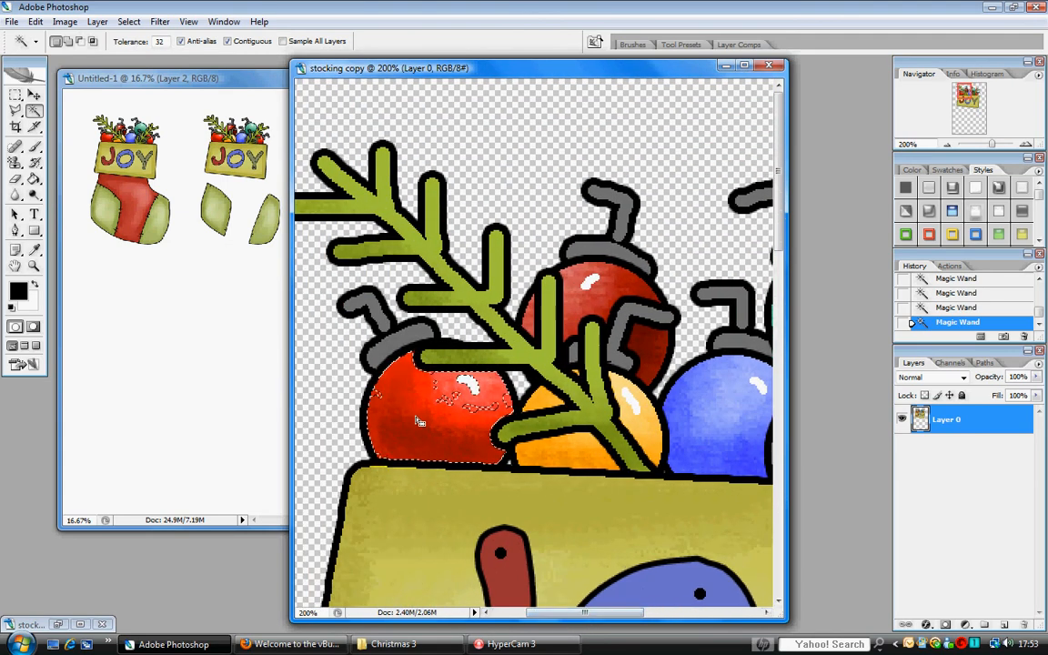
{"action": "key", "text": "ctrl+d"}
{"action": "left_click", "coordinate": [414, 419]}
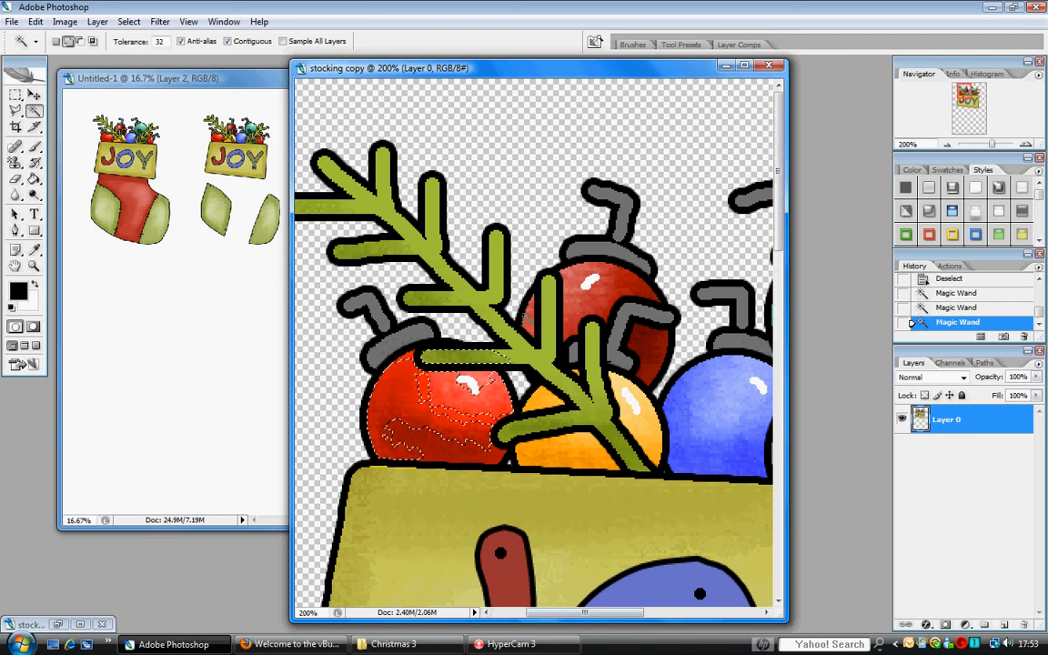
Step: Add the left sprig, the orange and blue baubles, and the darker areas of the left red bauble to the selection
{"action": "left_click", "coordinate": [535, 358]}
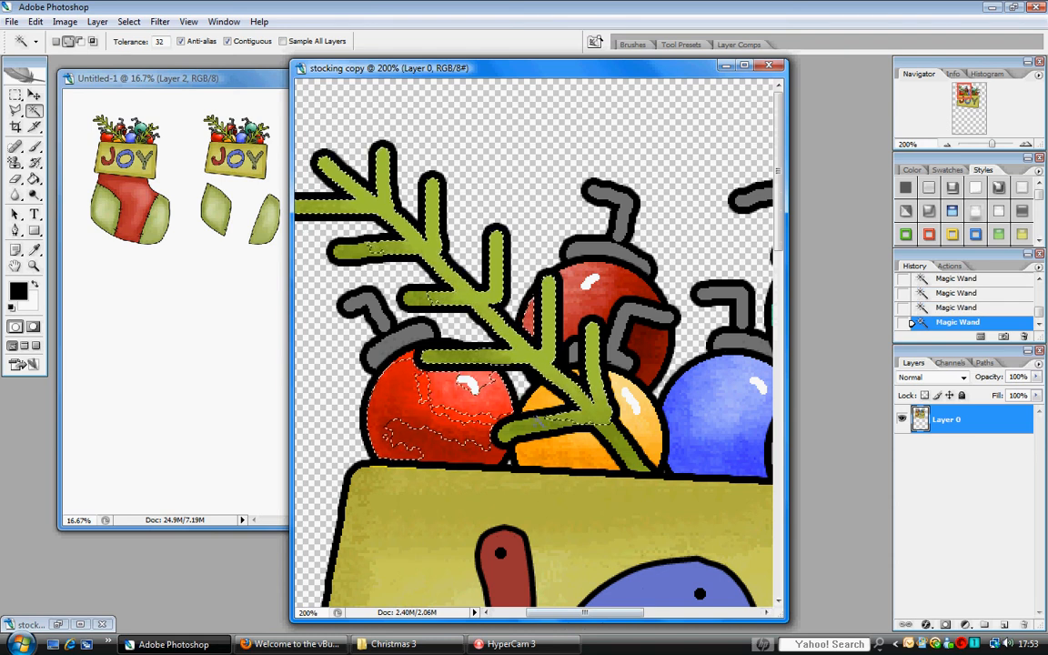
{"action": "left_click", "coordinate": [584, 450]}
{"action": "left_click", "coordinate": [642, 424]}
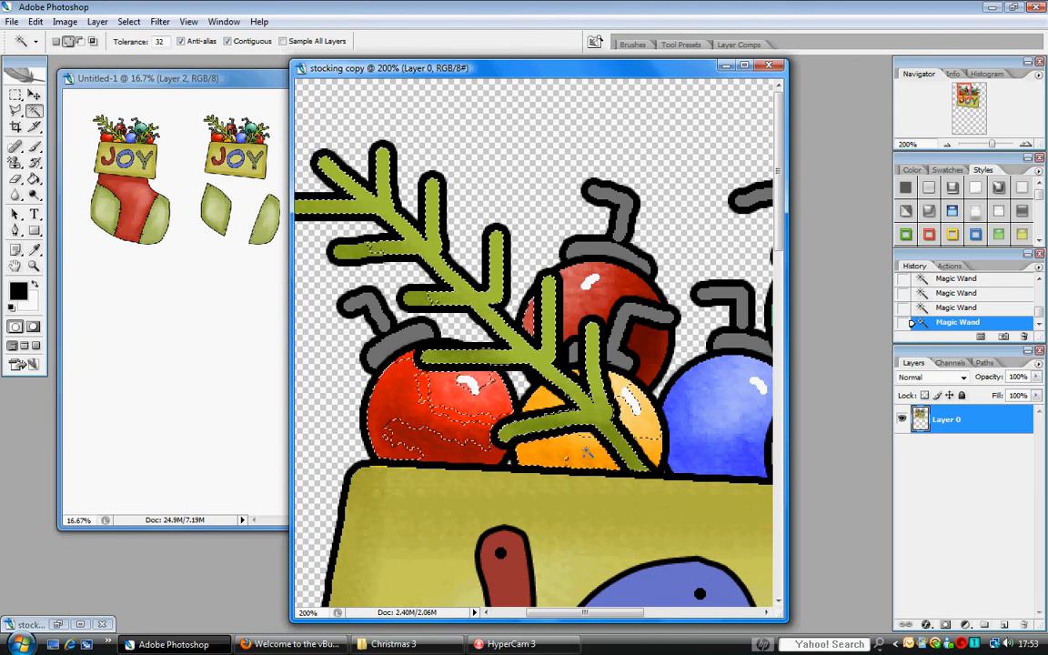
{"action": "left_click", "coordinate": [690, 452]}
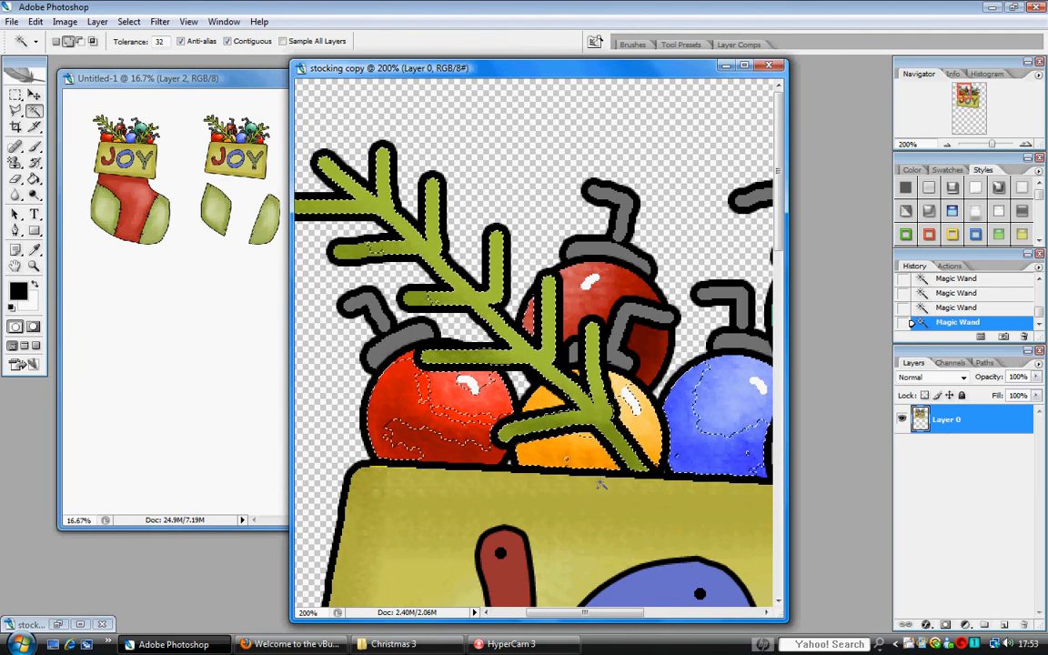
{"action": "left_click", "coordinate": [484, 457], "text": "shift"}
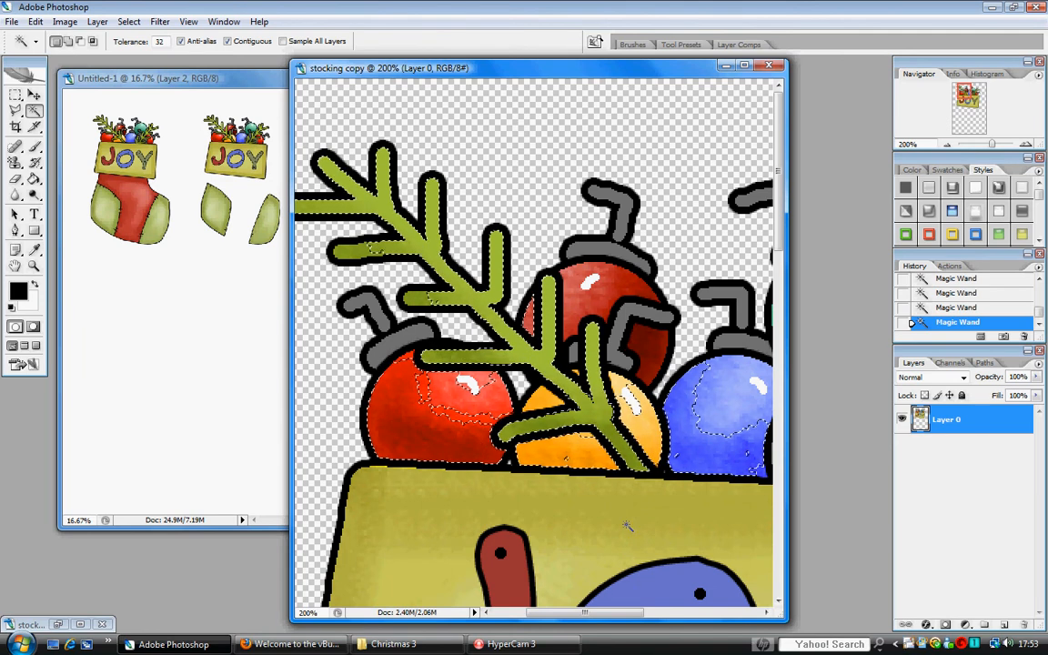
Step: Add the right sprig, grey bauble and right red bauble to the selection and expand it with Grow
{"action": "left_click_drag", "start_coordinate": [603, 620], "coordinate": [689, 621]}
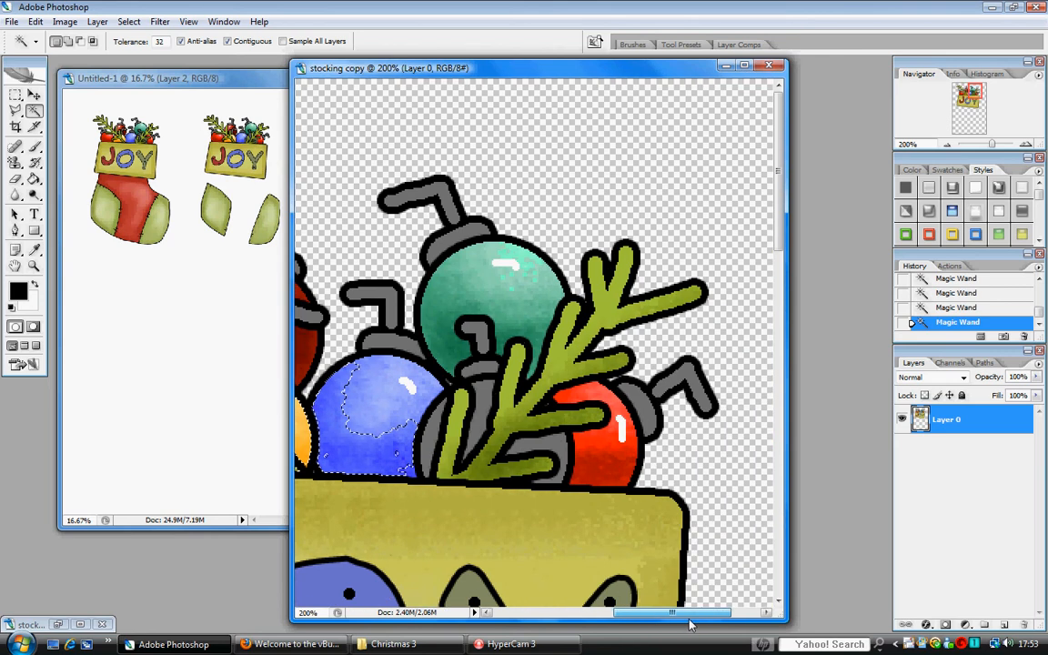
{"action": "left_click", "coordinate": [595, 454], "text": "shift"}
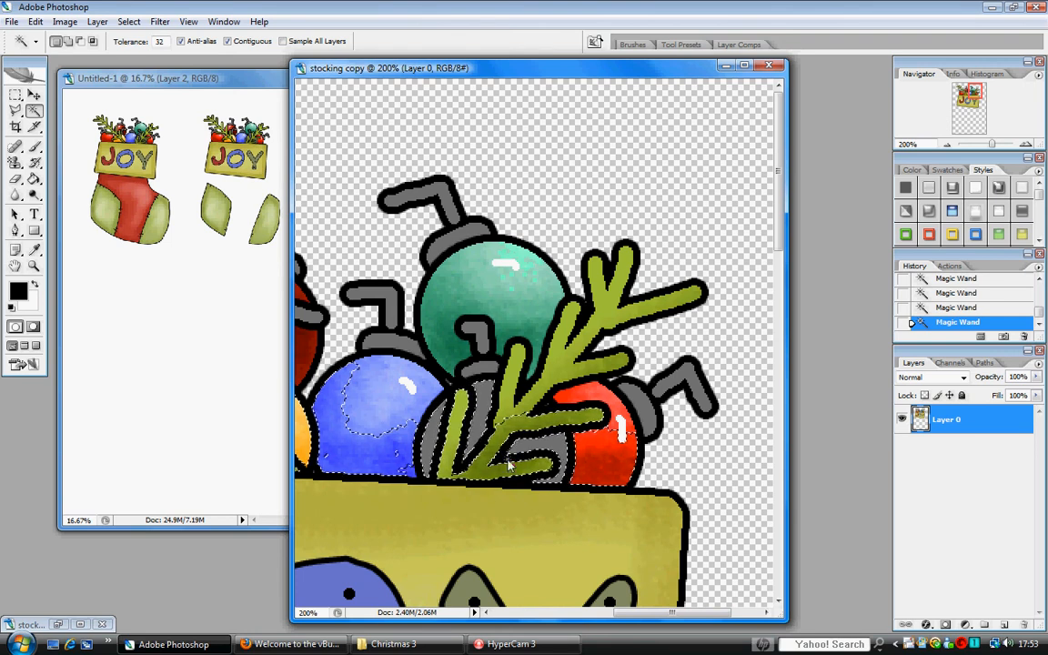
{"action": "right_click", "coordinate": [507, 205]}
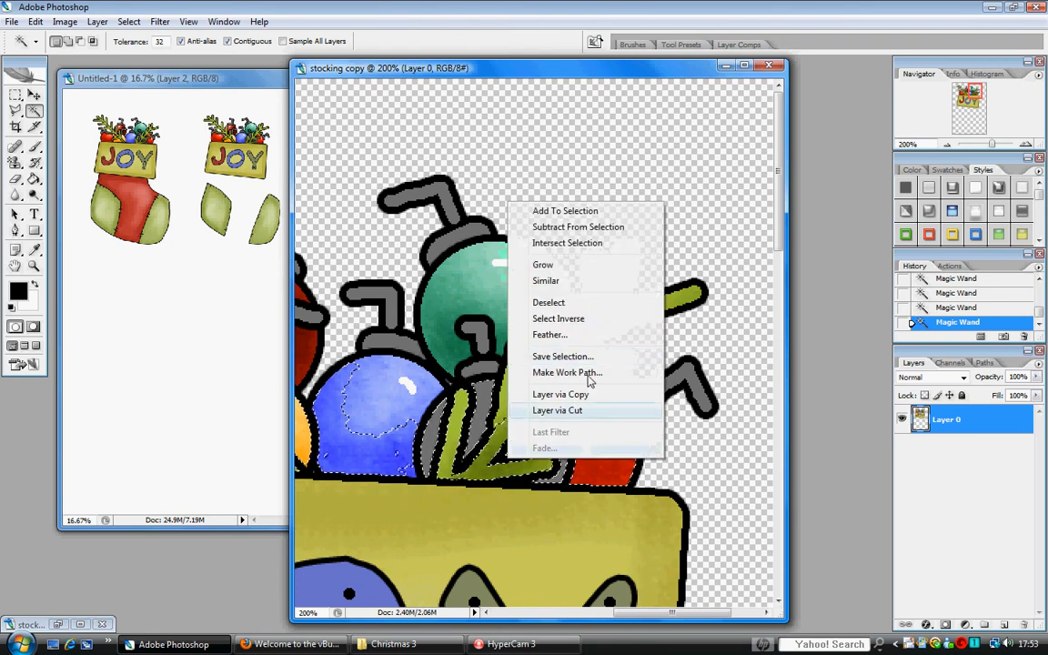
{"action": "left_click", "coordinate": [543, 266]}
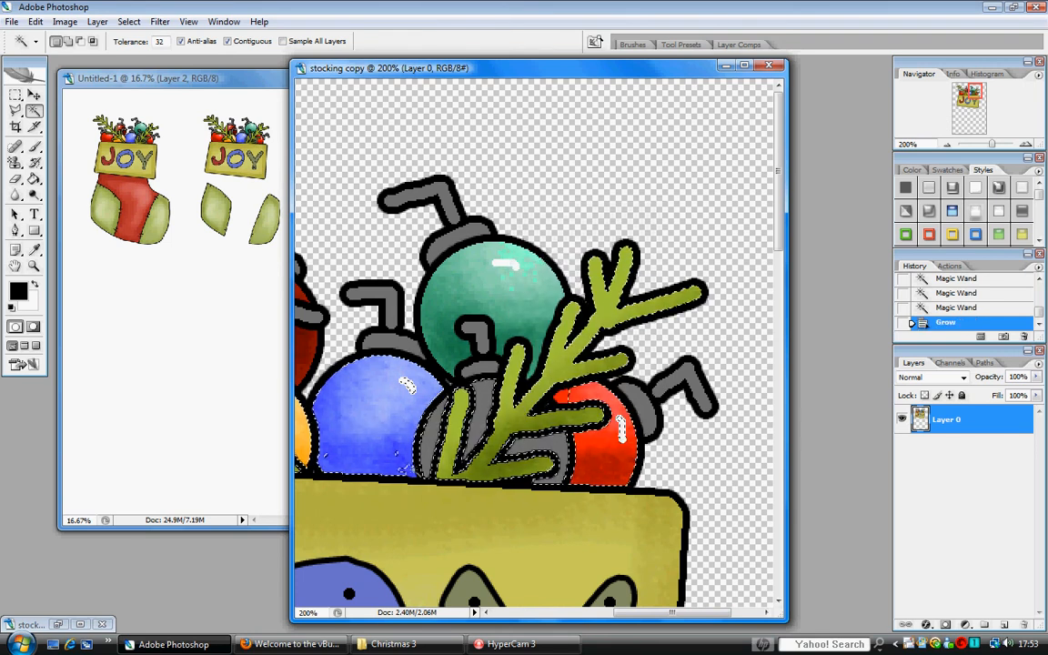
Step: Add the missed areas of the blue and left red baubles, delete the selected colour fills, and deselect
{"action": "left_click", "coordinate": [406, 468], "text": "shift"}
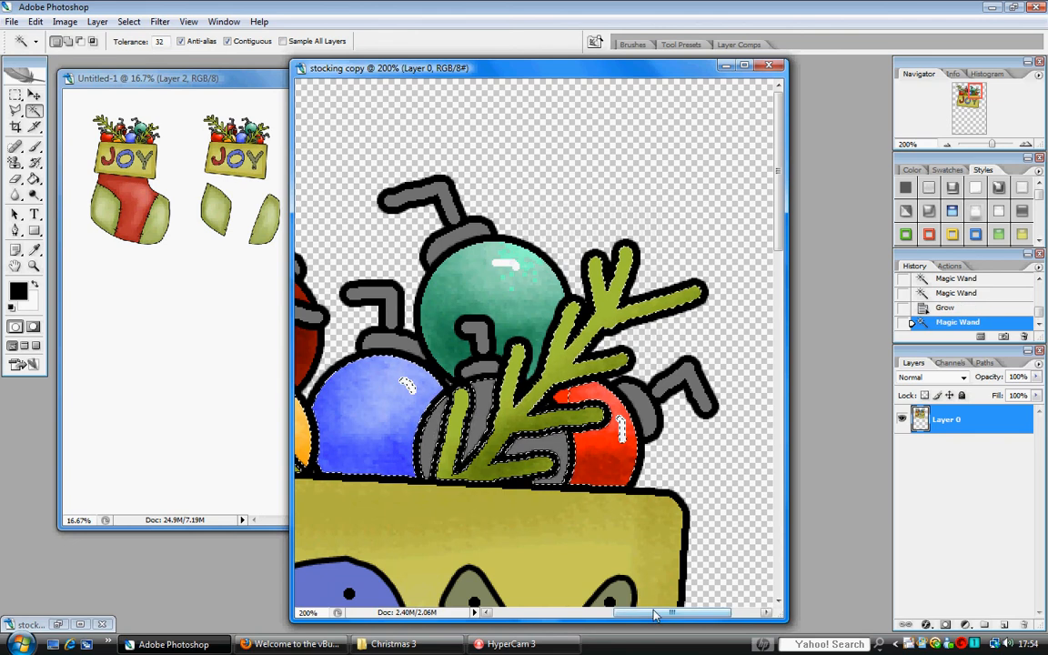
{"action": "left_click_drag", "start_coordinate": [655, 615], "coordinate": [564, 615]}
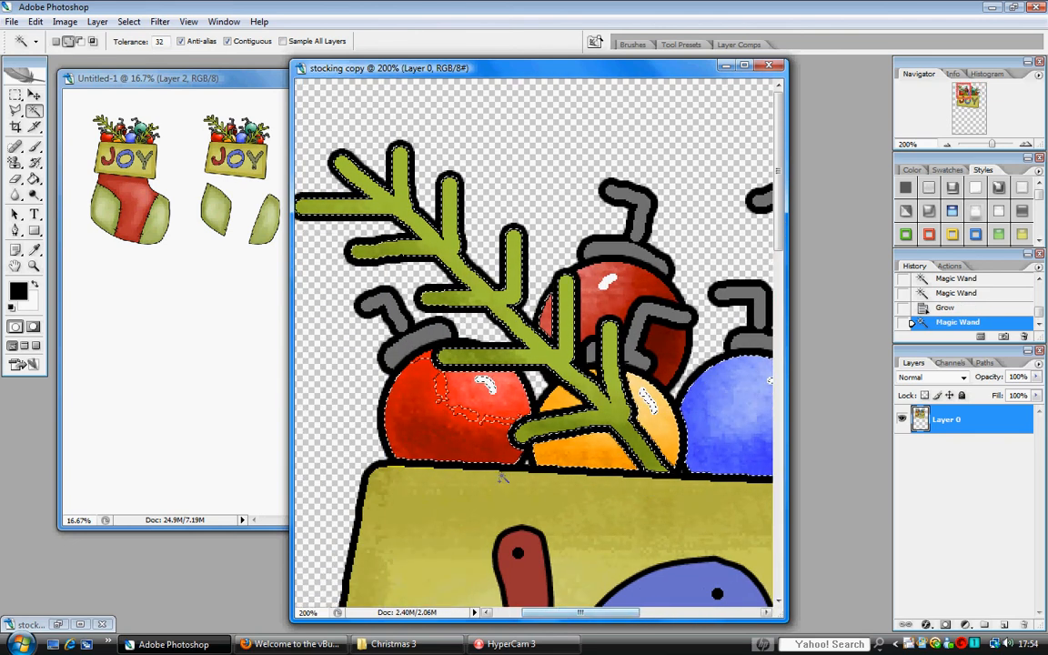
{"action": "left_click", "coordinate": [460, 413], "text": "shift"}
{"action": "key", "text": "ctrl+minus"}
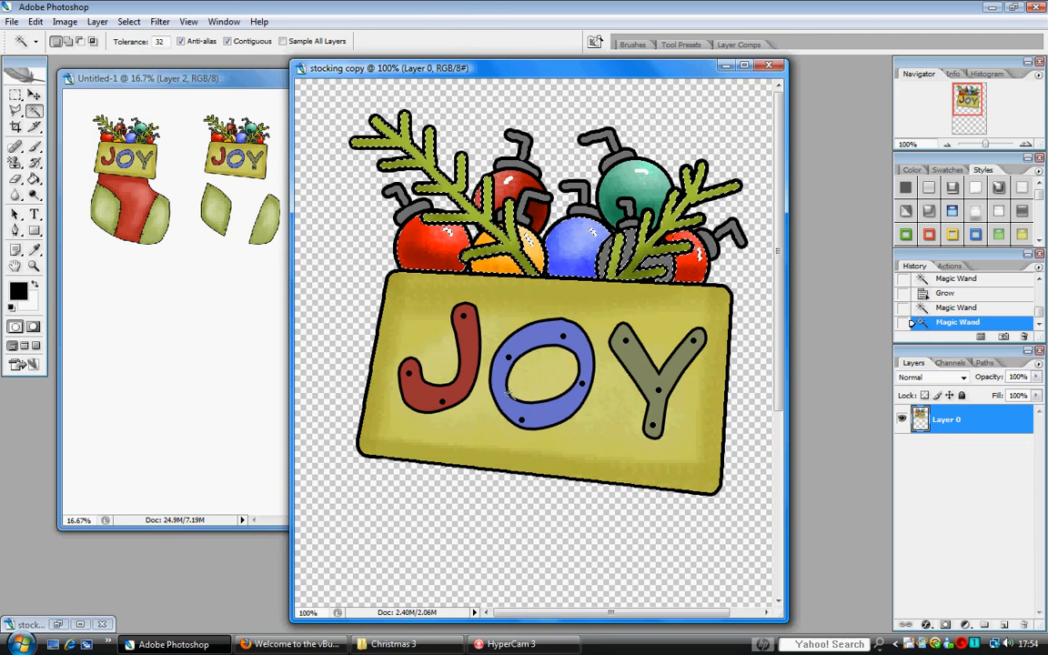
{"action": "key", "text": "Delete"}
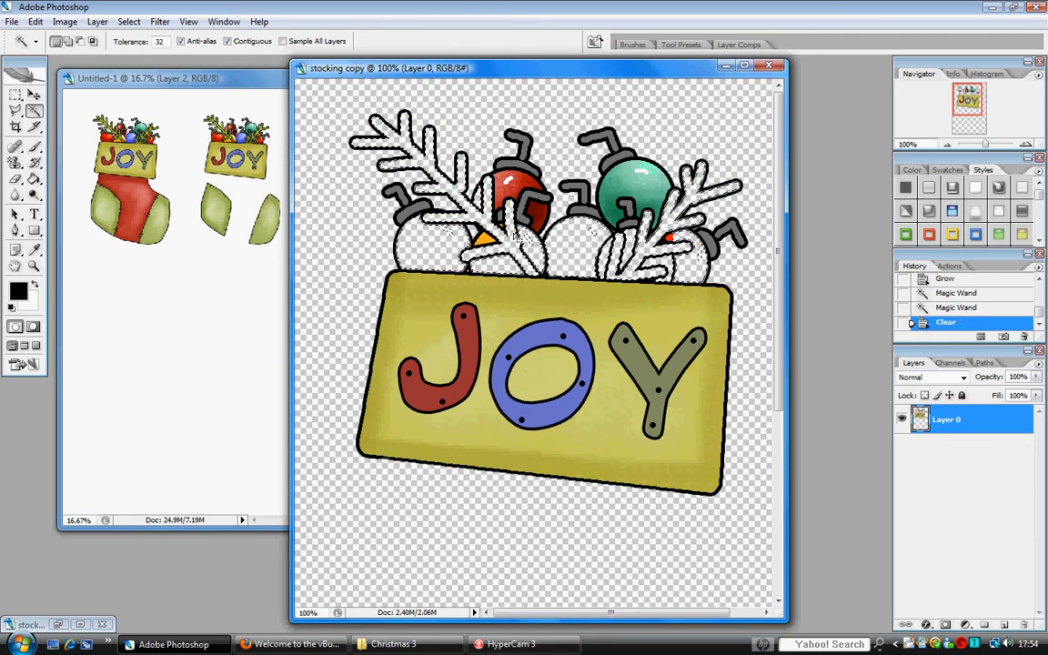
{"action": "key", "text": "ctrl+d"}
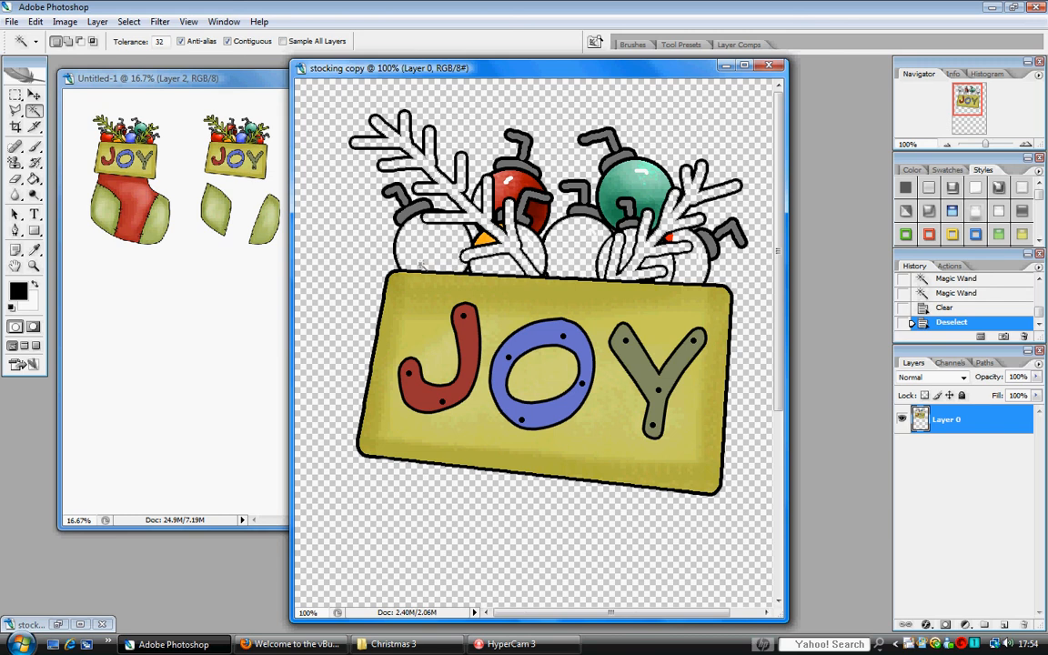
Step: Erase the upper parts of the sprigs and baubles above the JOY cuff with the 194-pixel Eraser
{"action": "left_click", "coordinate": [20, 178]}
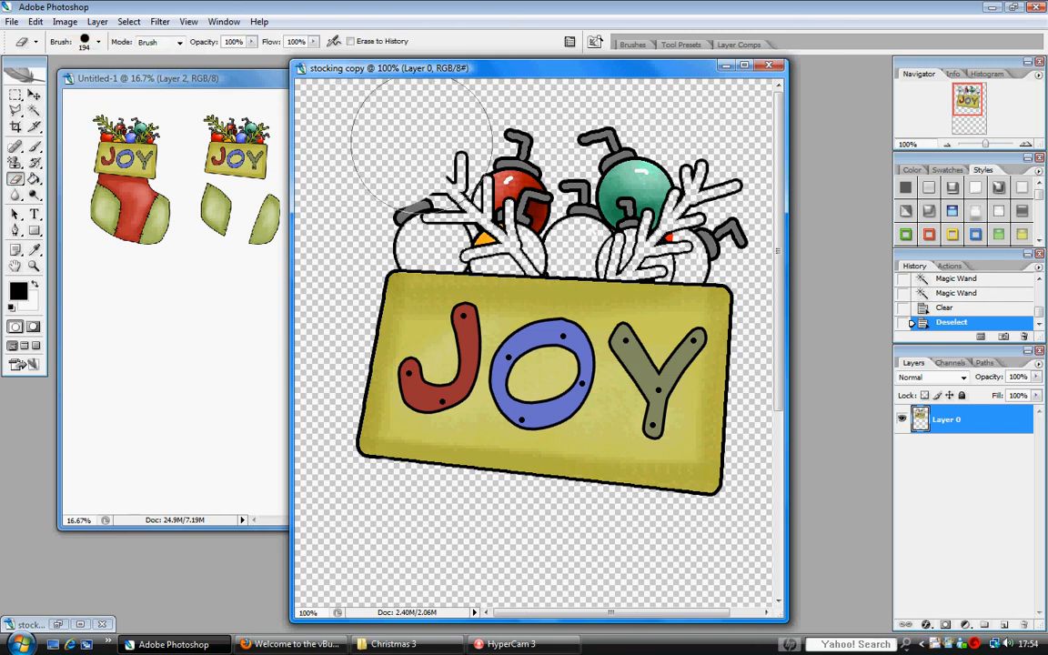
{"action": "left_click_drag", "start_coordinate": [351, 100], "coordinate": [751, 155]}
{"action": "left_click", "coordinate": [393, 185]}
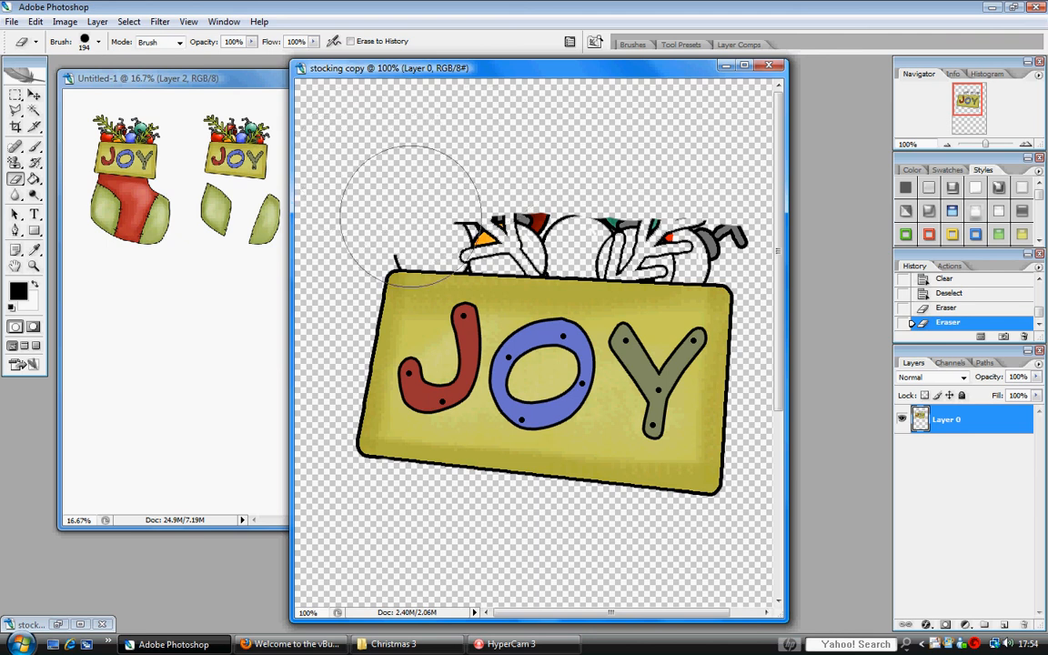
Step: Try erasing the remaining outlines along the cuff's upper edge with the 194-pixel Eraser, and undo those strokes
{"action": "left_click", "coordinate": [382, 257]}
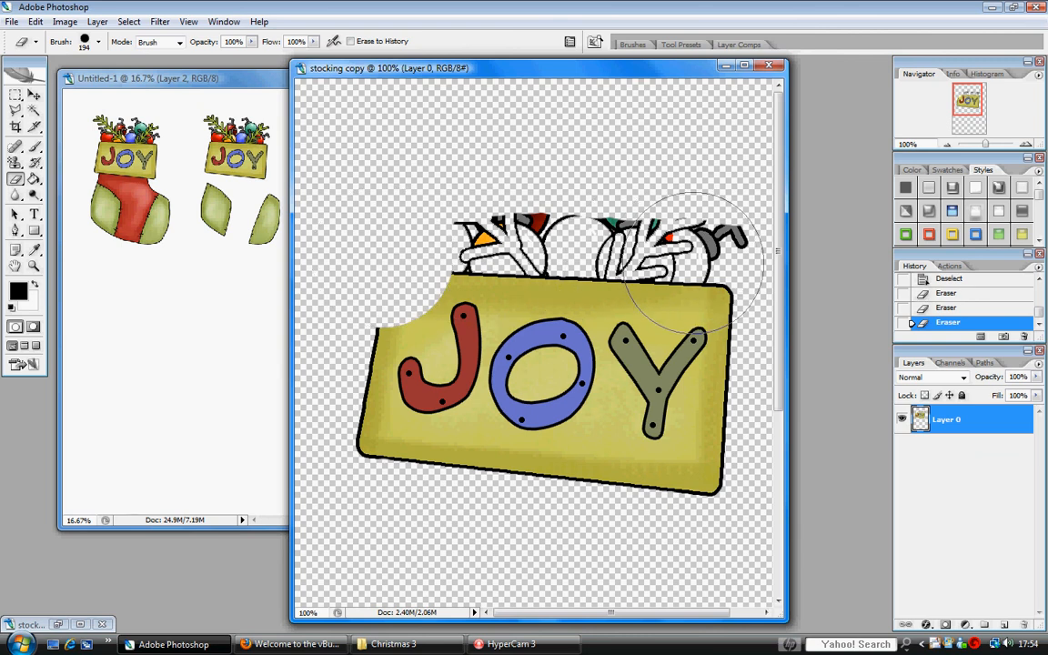
{"action": "left_click_drag", "start_coordinate": [693, 262], "coordinate": [693, 262]}
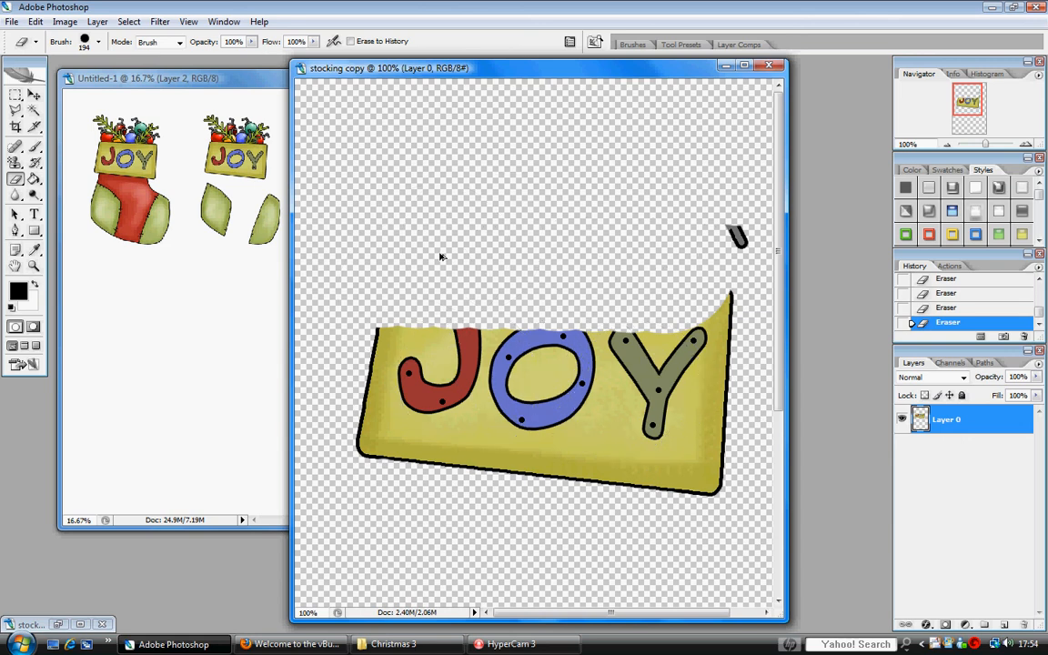
{"action": "key", "text": "ctrl+z"}
{"action": "key", "text": "ctrl+alt+z"}
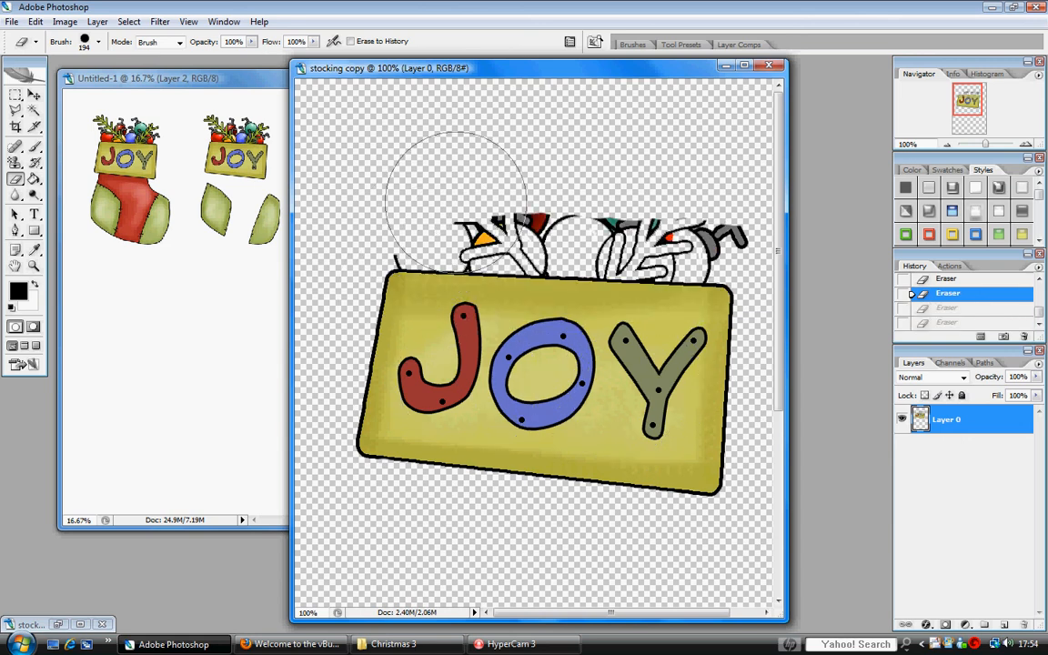
Step: Set the Eraser to 15 pixels and erase the sprig and bauble lines directly along the cuff's upper edge
{"action": "right_click", "coordinate": [427, 159]}
{"action": "left_click", "coordinate": [427, 177]}
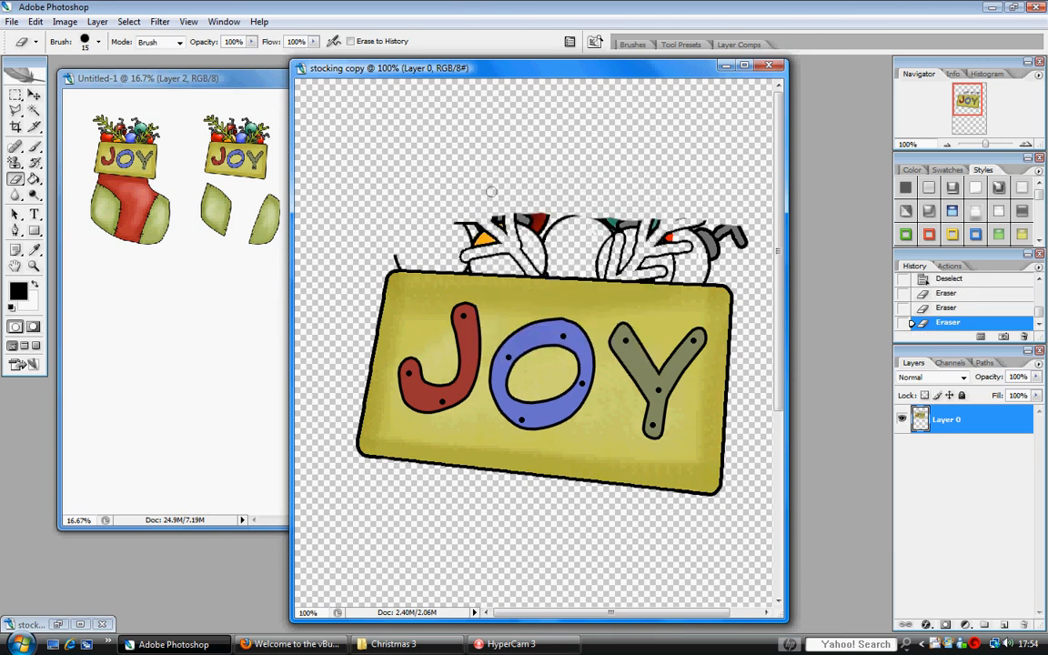
{"action": "key", "text": "ctrl+plus"}
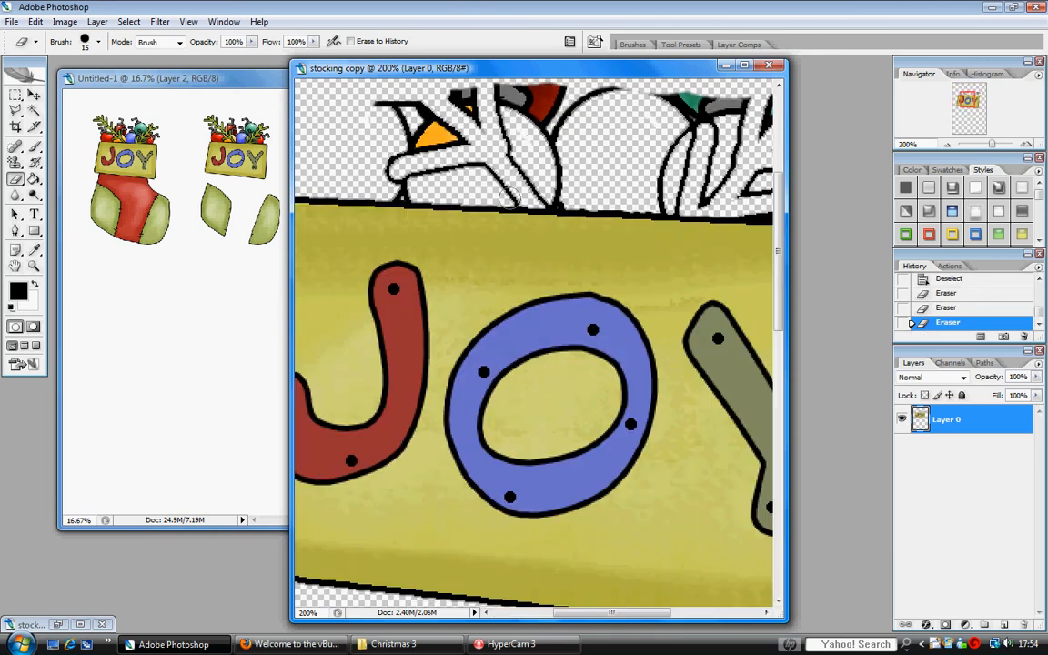
{"action": "left_click_drag", "start_coordinate": [272, 488], "coordinate": [40, 489]}
{"action": "left_click_drag", "start_coordinate": [398, 620], "coordinate": [340, 616]}
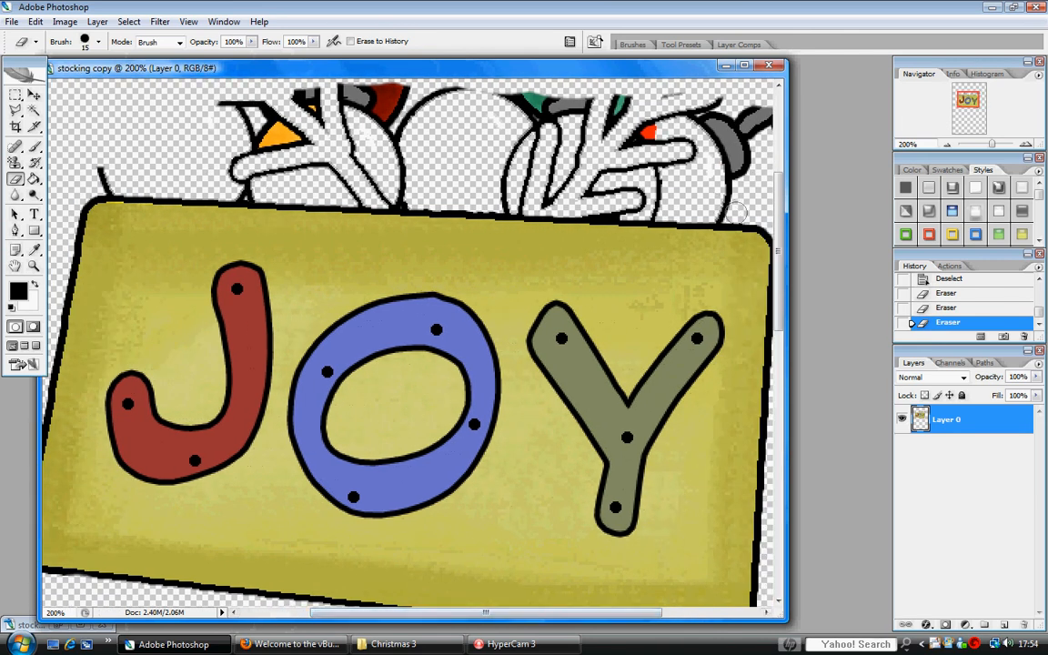
{"action": "left_click", "coordinate": [186, 188], "text": "shift"}
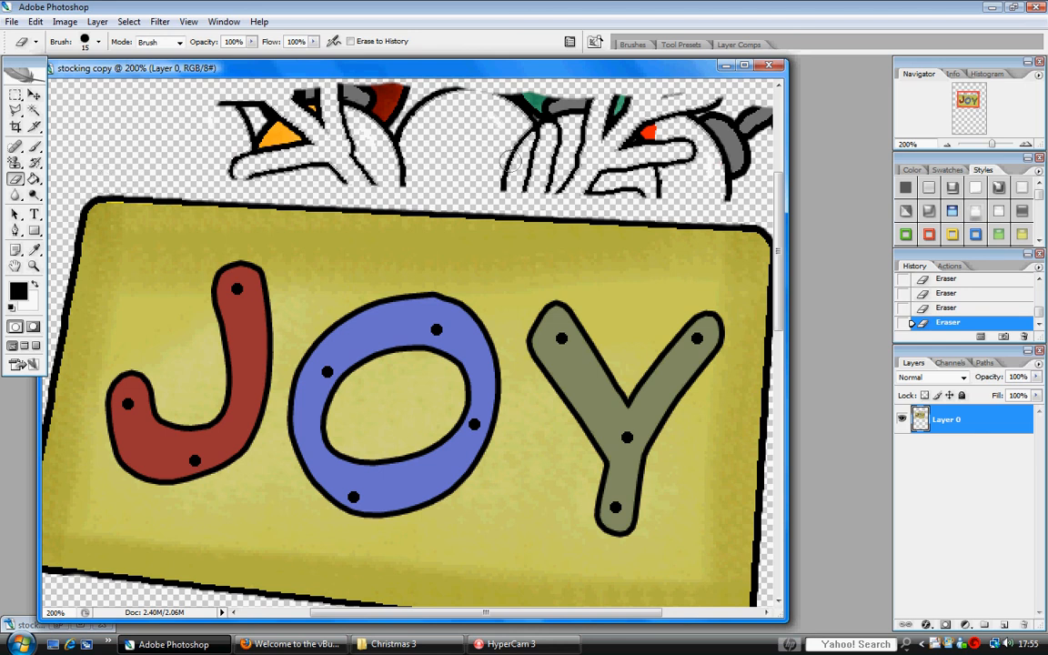
Step: Set the Eraser to 91 pixels and erase the leftover sprig and bauble fragments above the cuff
{"action": "key", "text": "ctrl+minus"}
{"action": "key", "text": "ctrl+minus"}
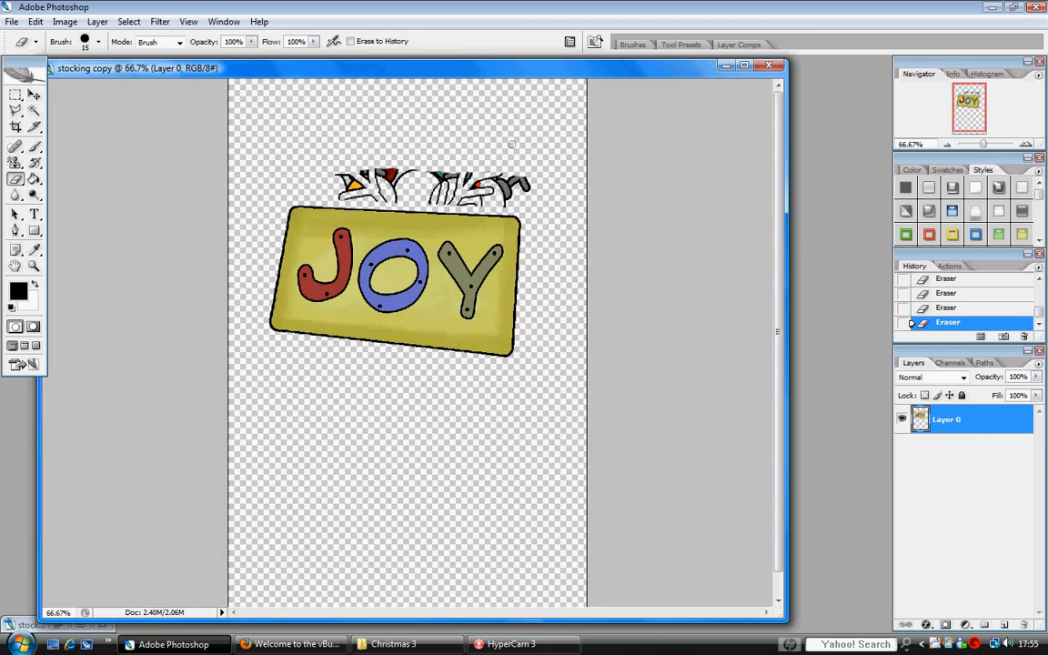
{"action": "right_click", "coordinate": [511, 143]}
{"action": "type", "text": "91"}
{"action": "key", "text": "Return"}
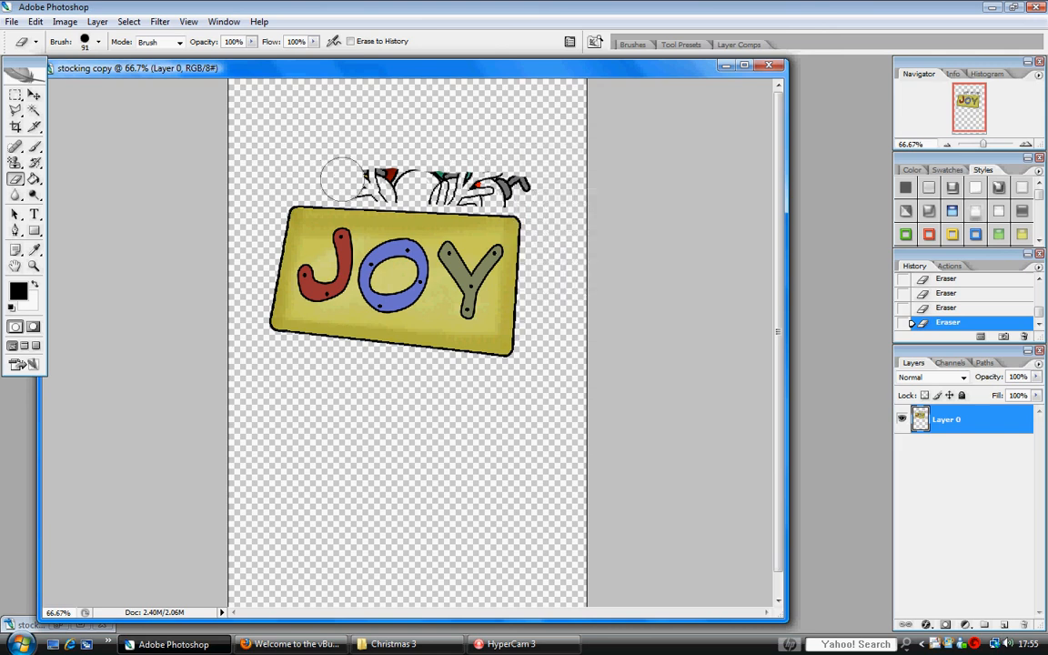
{"action": "left_click_drag", "start_coordinate": [546, 191], "coordinate": [523, 187]}
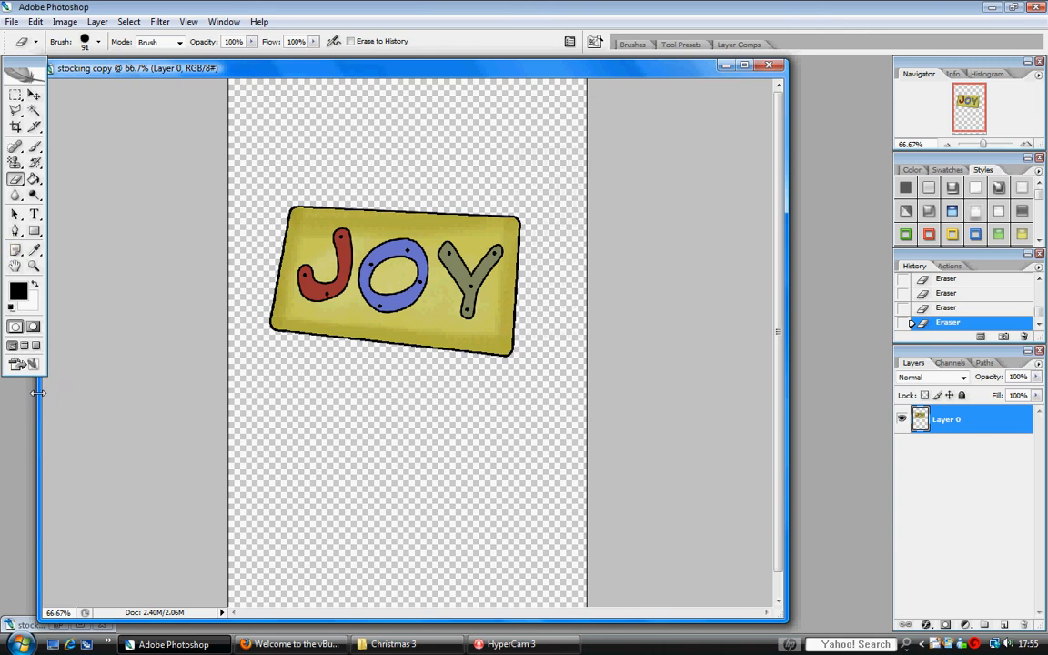
Step: Narrow the stocking copy window and copy the JOY cuff onto the Untitled-1 page below the two stockings
{"action": "left_click_drag", "start_coordinate": [39, 393], "coordinate": [469, 393]}
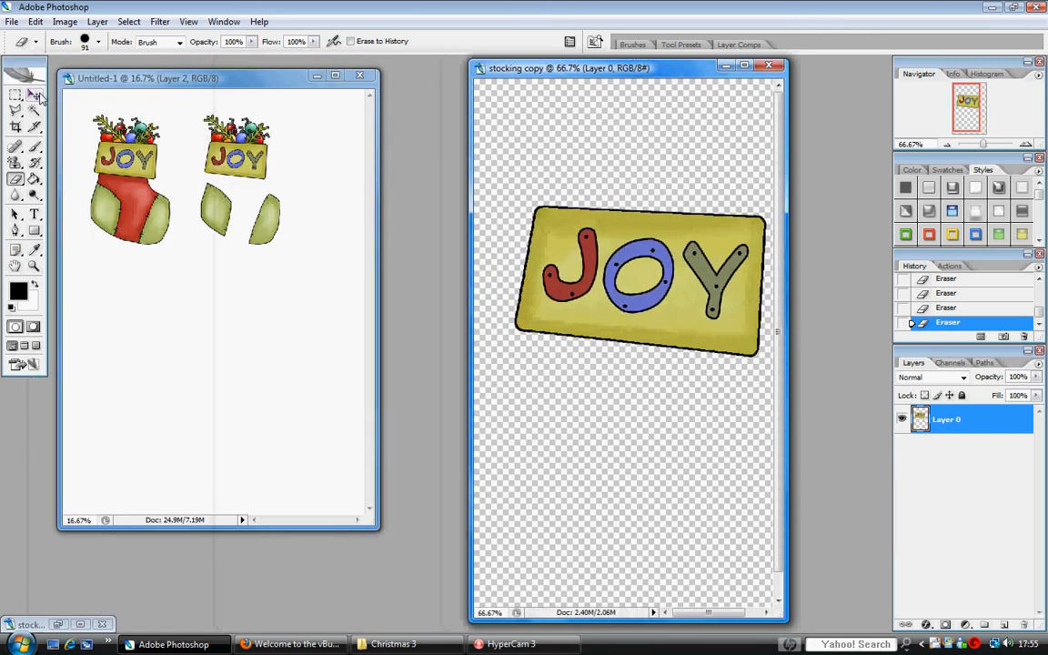
{"action": "left_click", "coordinate": [34, 95]}
{"action": "left_click_drag", "start_coordinate": [557, 239], "coordinate": [183, 285]}
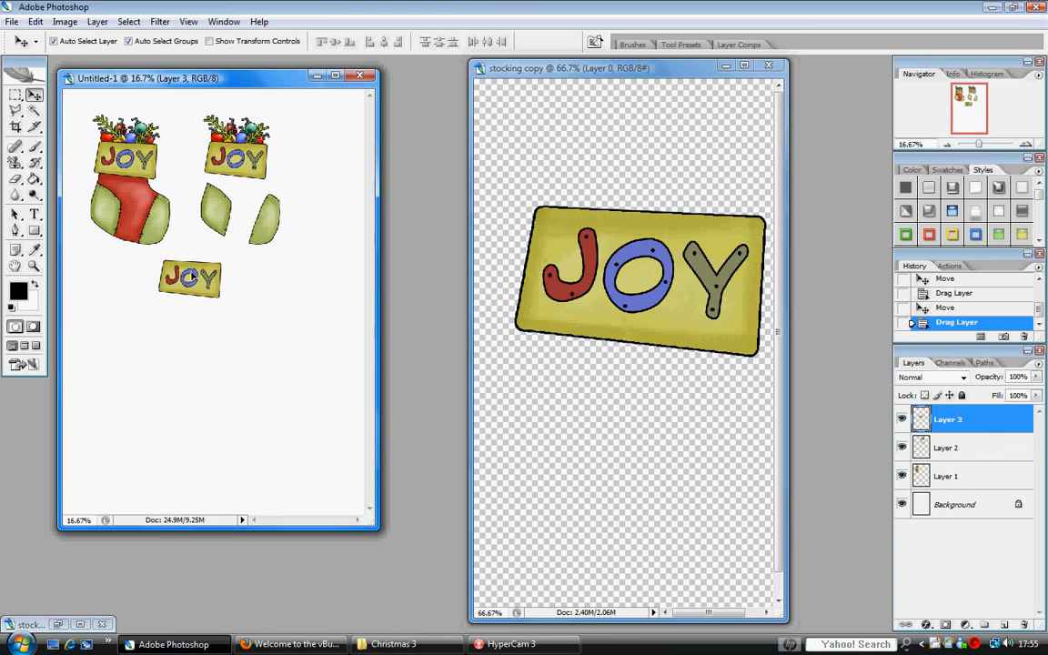
Step: Select the cuff's yellow fill, including its lighter area and the inside of the O, with the Magic Wand, delete it and deselect
{"action": "left_click", "coordinate": [34, 111]}
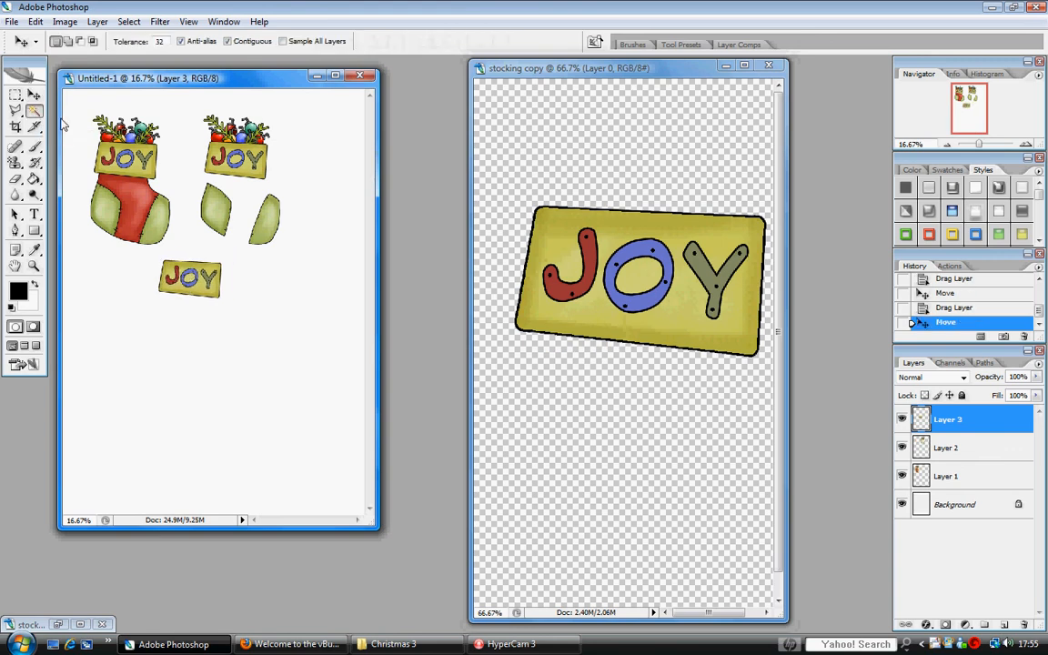
{"action": "left_click", "coordinate": [613, 231]}
{"action": "left_click", "coordinate": [623, 233]}
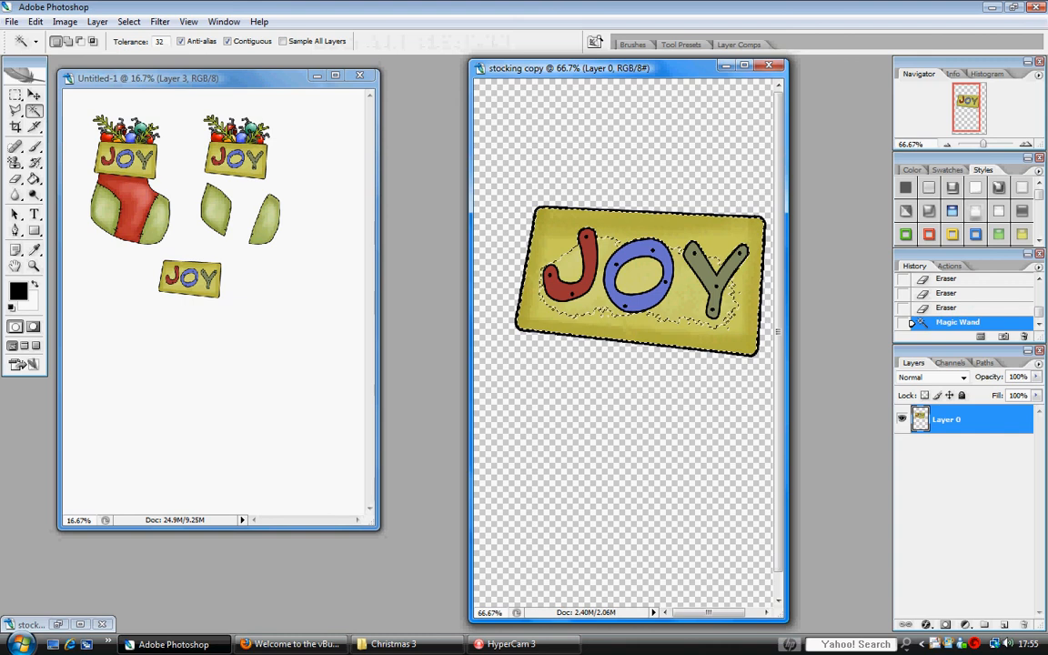
{"action": "left_click", "coordinate": [606, 249], "text": "shift"}
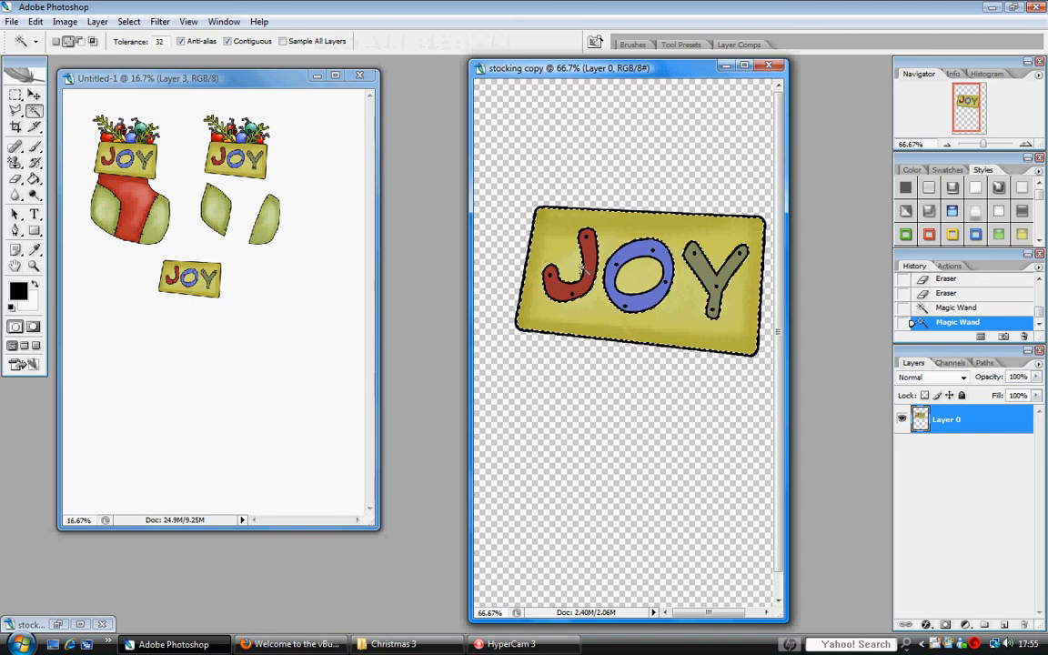
{"action": "left_click", "coordinate": [640, 275], "text": "shift"}
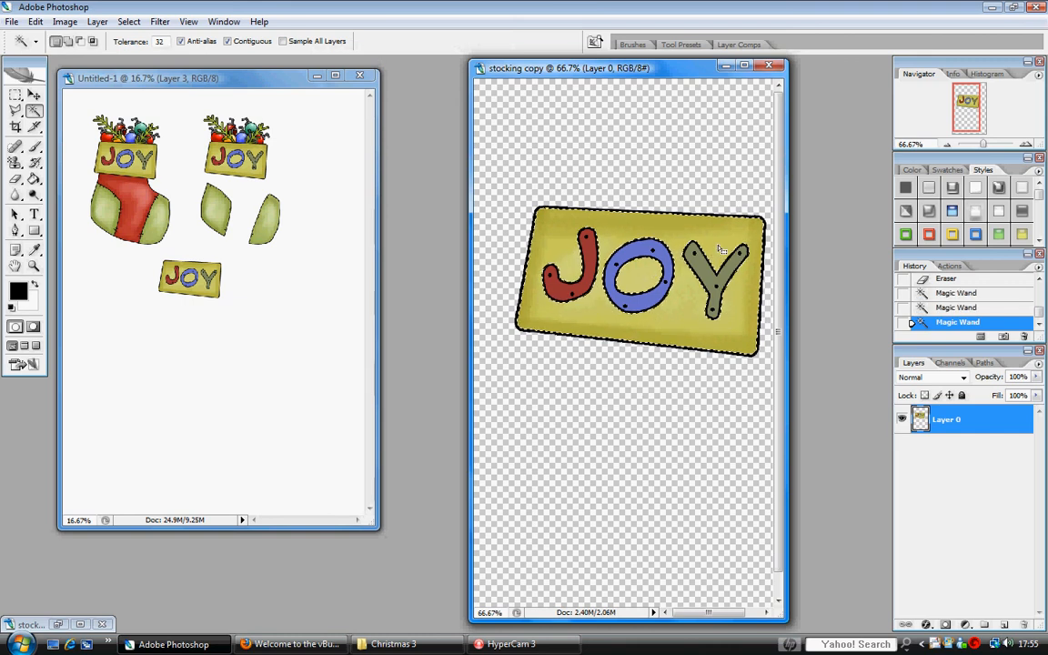
{"action": "key", "text": "Delete"}
{"action": "key", "text": "Delete"}
{"action": "key", "text": "ctrl+d"}
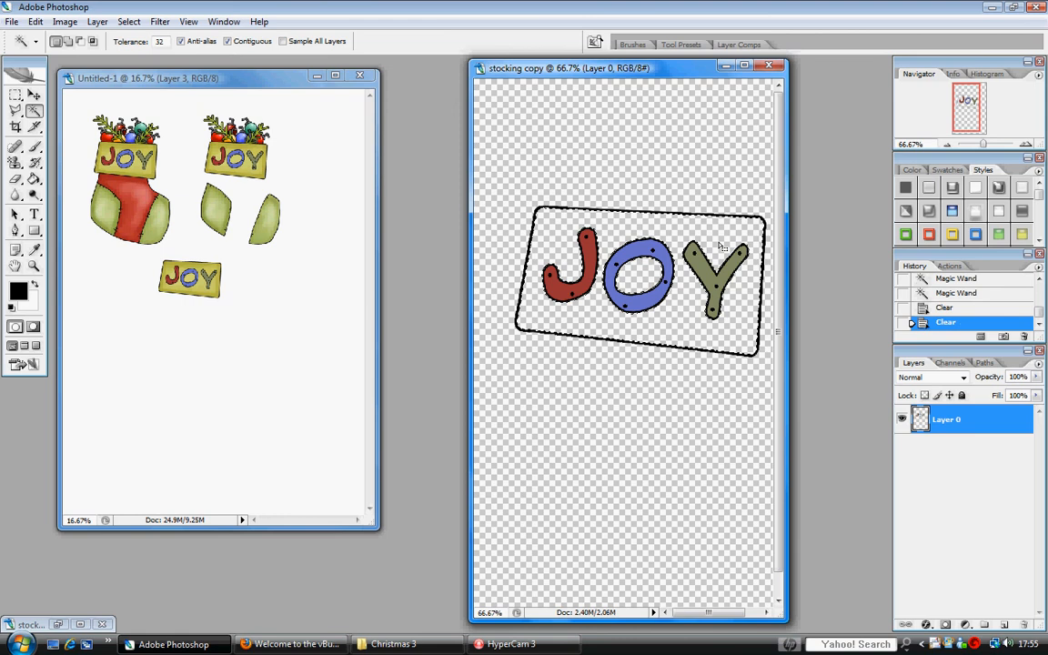
Step: Erase the cuff's black outline around the JOY letters and copy the letters onto the Untitled-1 page beside the copied cuff
{"action": "left_click", "coordinate": [15, 180]}
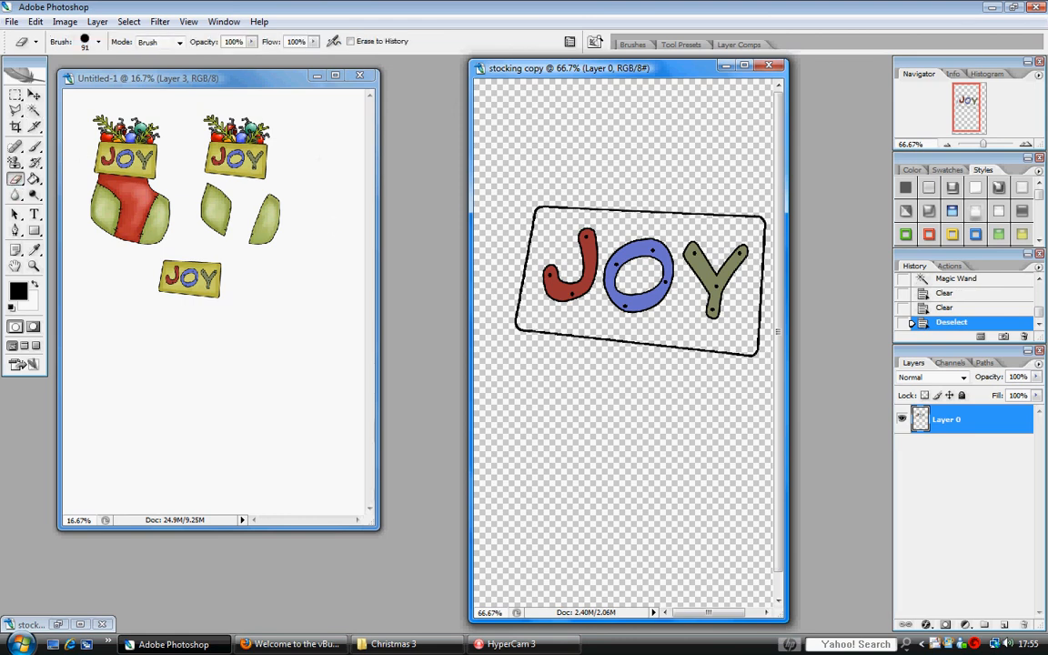
{"action": "left_click", "coordinate": [548, 192]}
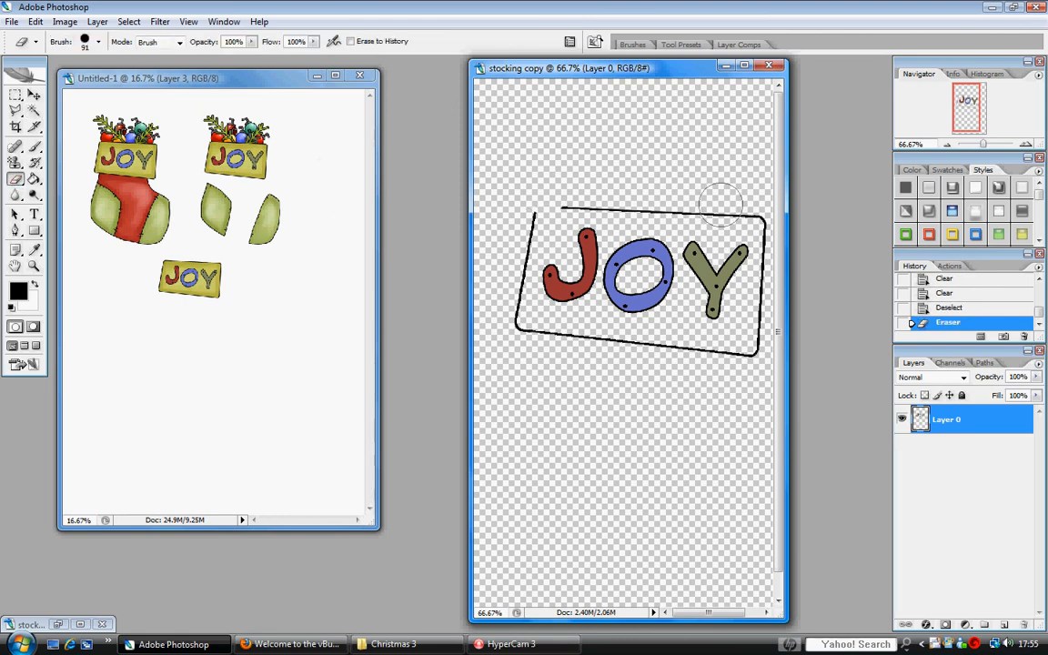
{"action": "mouse_move", "coordinate": [747, 209]}
{"action": "left_mouse_down"}
{"action": "mouse_move", "coordinate": [562, 208]}
{"action": "mouse_move", "coordinate": [509, 291]}
{"action": "mouse_move", "coordinate": [500, 332]}
{"action": "mouse_move", "coordinate": [692, 368]}
{"action": "mouse_move", "coordinate": [744, 355]}
{"action": "left_mouse_up"}
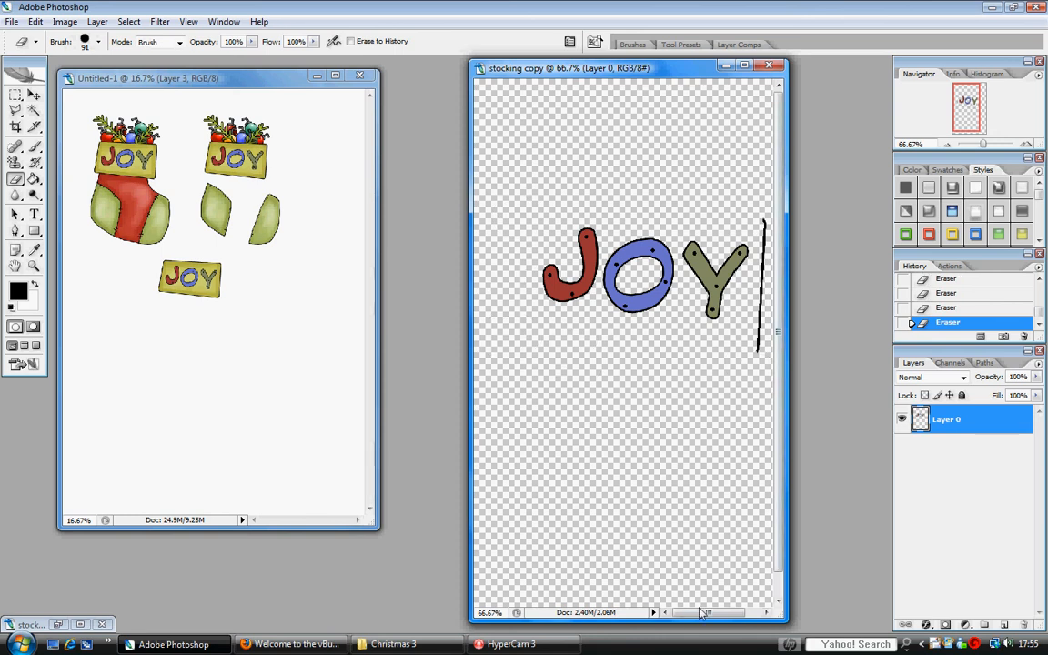
{"action": "left_click_drag", "start_coordinate": [702, 613], "coordinate": [721, 613]}
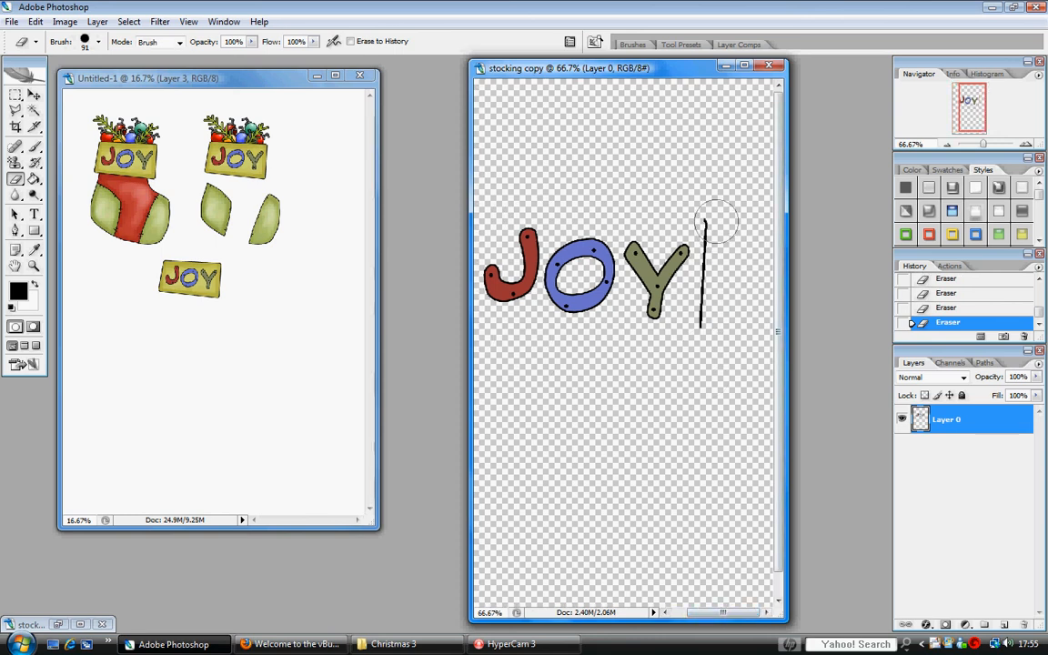
{"action": "left_click_drag", "start_coordinate": [723, 229], "coordinate": [722, 218]}
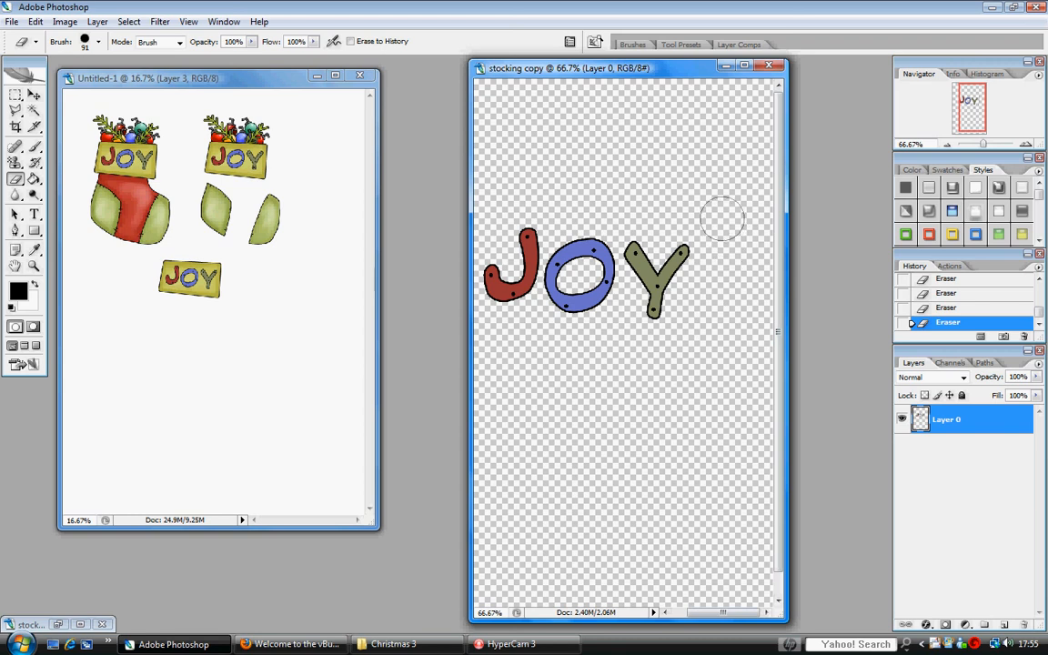
{"action": "left_click", "coordinate": [34, 94]}
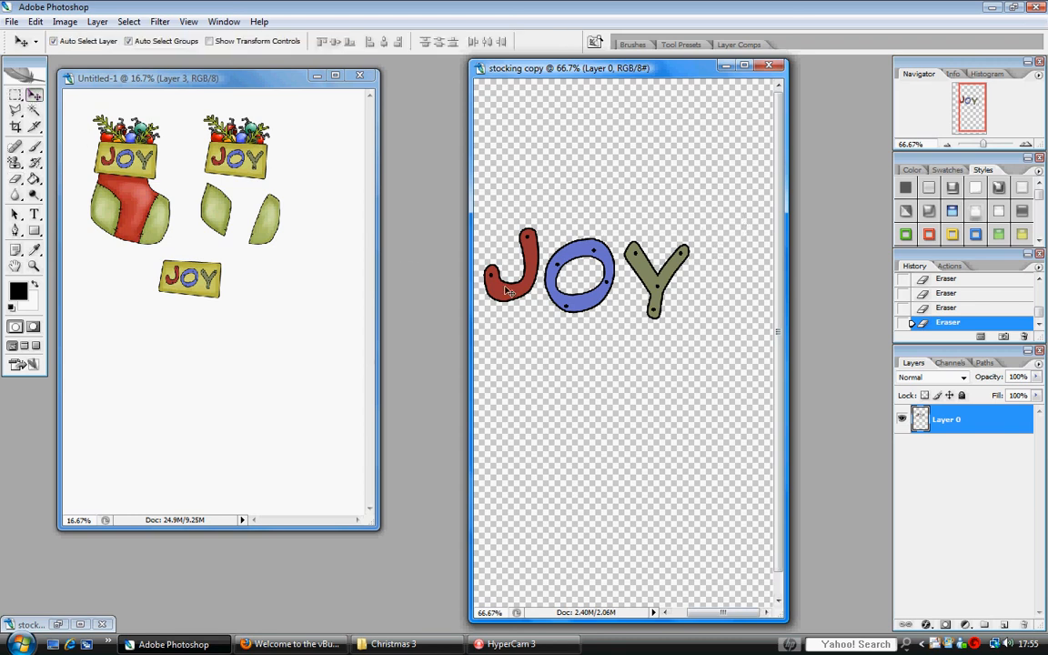
{"action": "left_click_drag", "start_coordinate": [508, 291], "coordinate": [264, 297]}
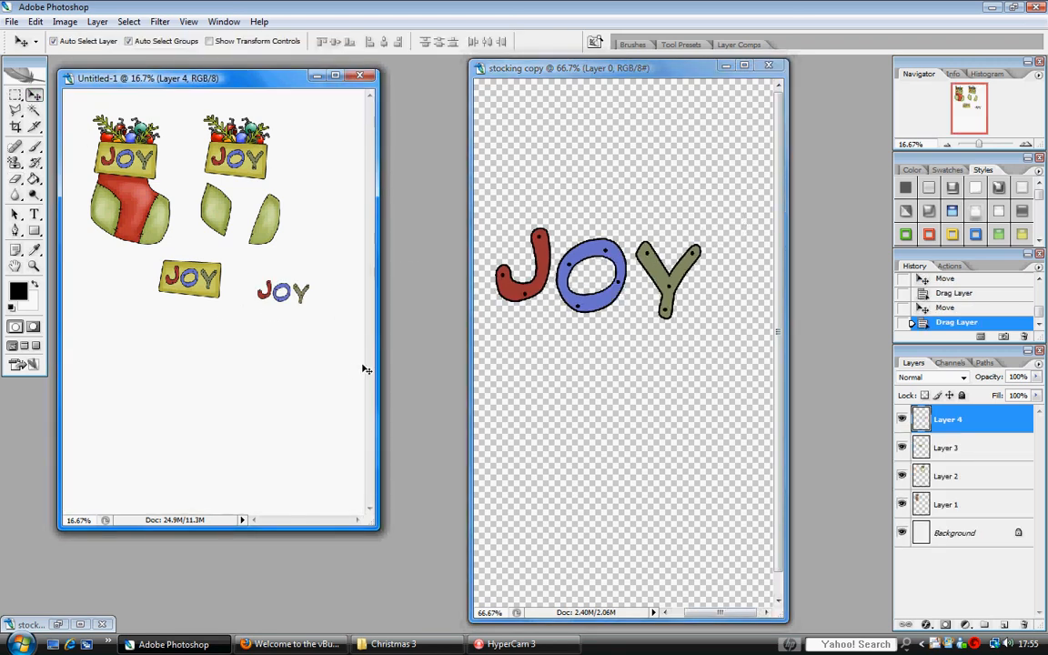